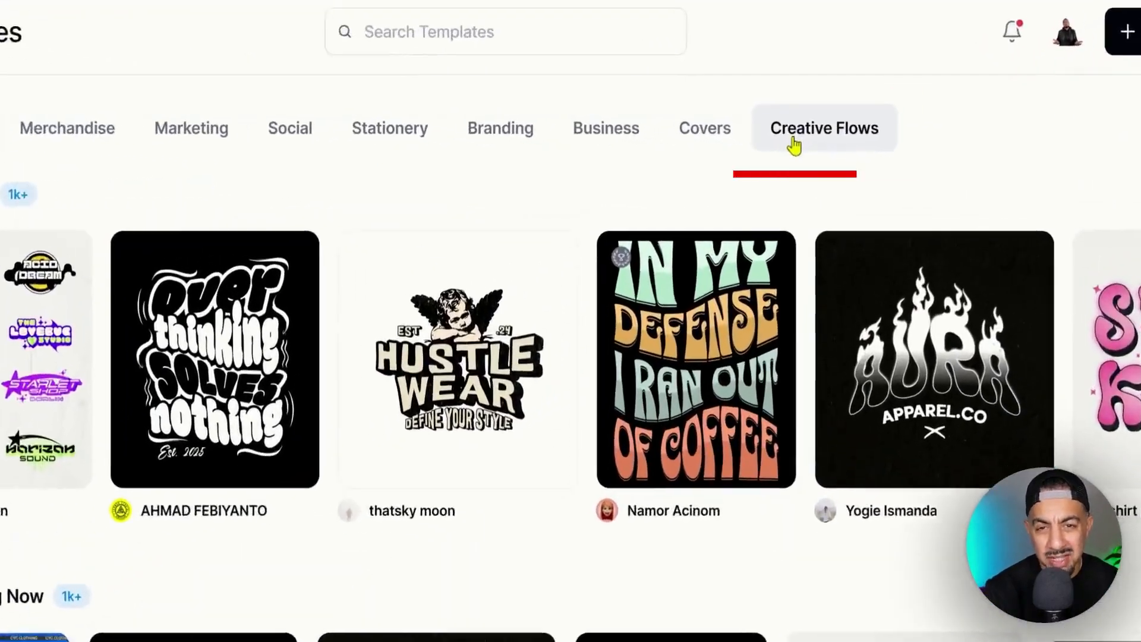
# Step: Show the Creative Flows templates and open the preview of the Kawaii Halloween Friends template
pyautogui.click(795, 143)
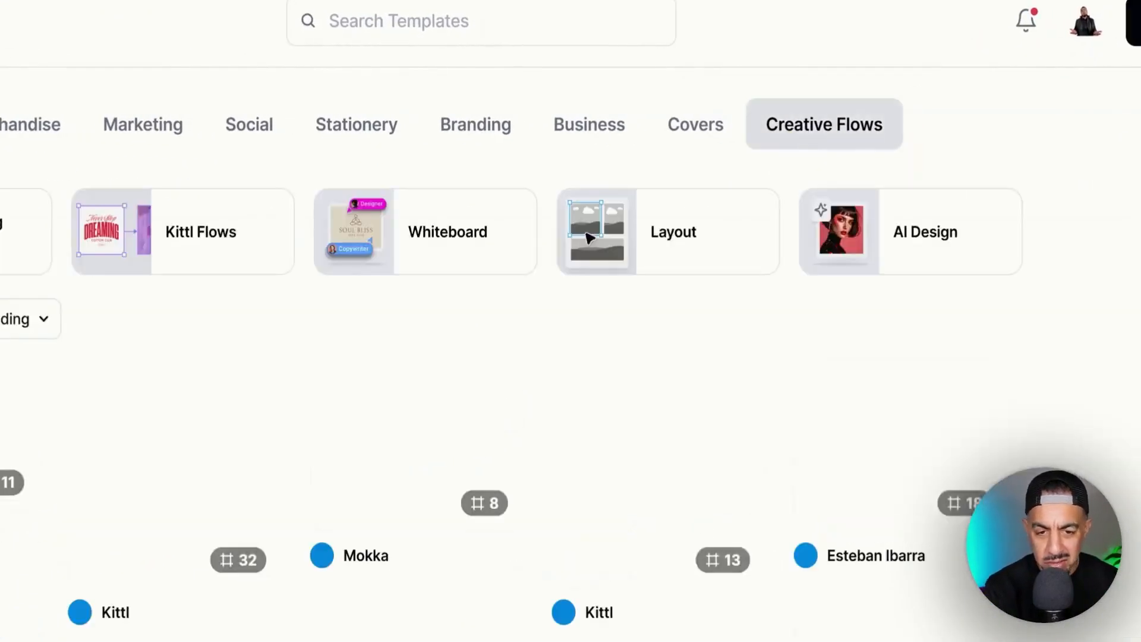
pyautogui.moveTo(1136, 143); pyautogui.dragTo(1137, 202)
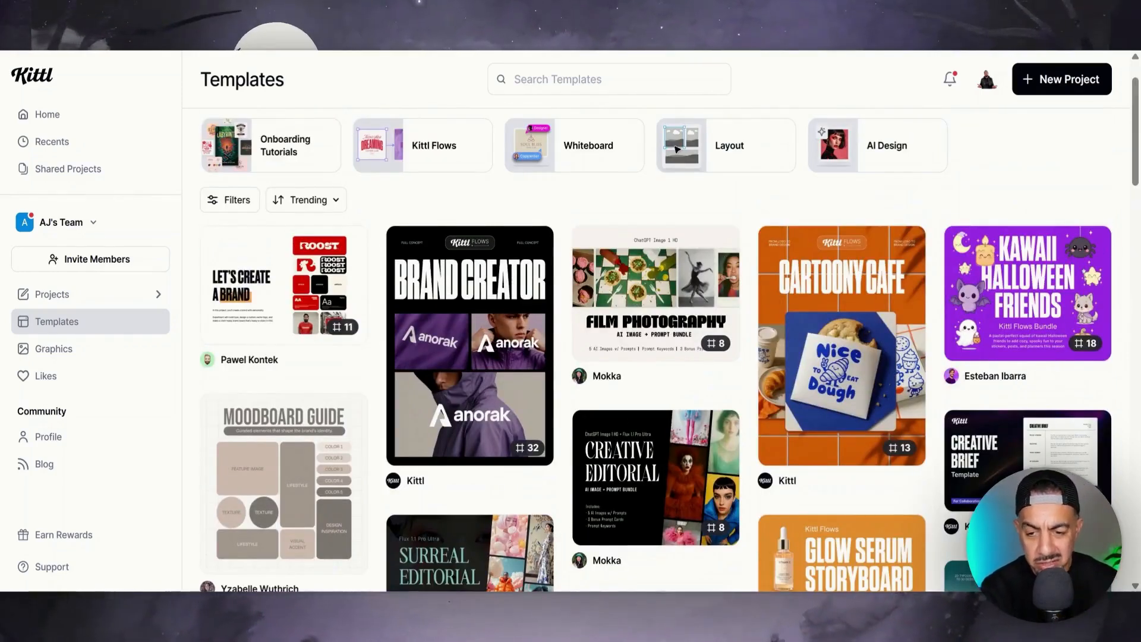
pyautogui.moveTo(1136, 207); pyautogui.dragTo(1136, 352)
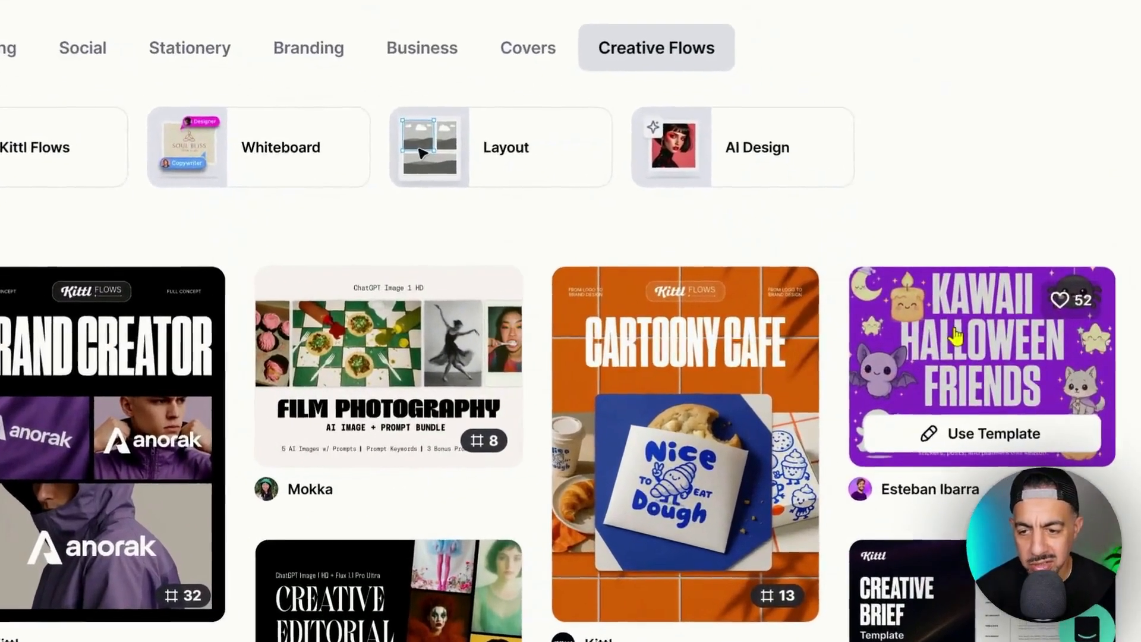
pyautogui.click(1010, 334)
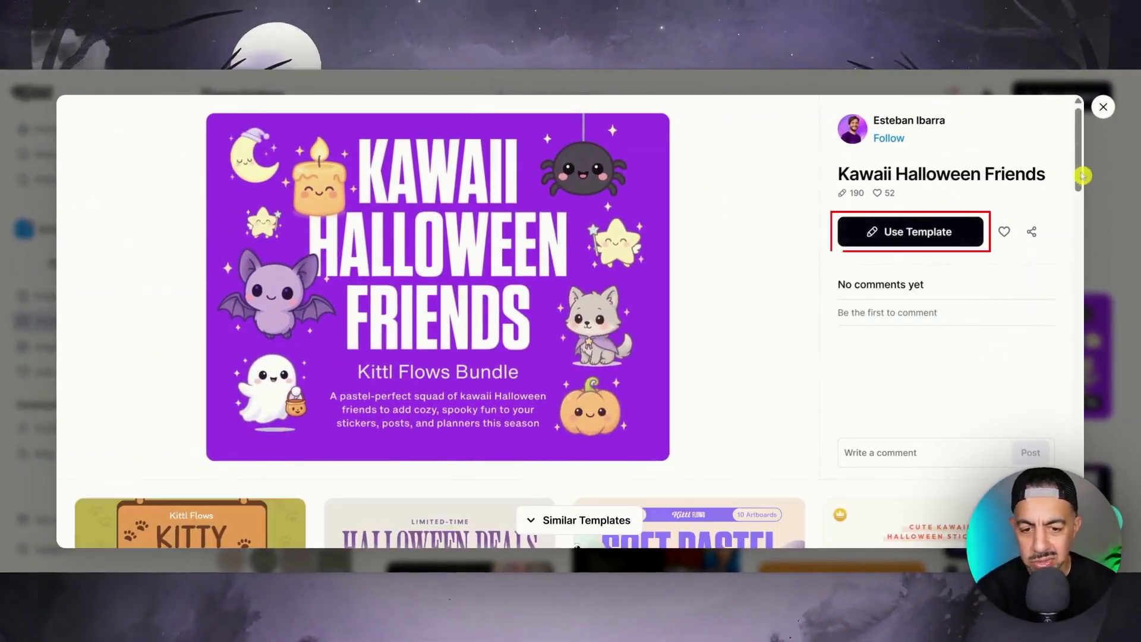
# Step: Browse the similar templates and start a project from the Cute Halloween Sticker Sheet Design Template
pyautogui.moveTo(1082, 172); pyautogui.dragTo(1072, 266)
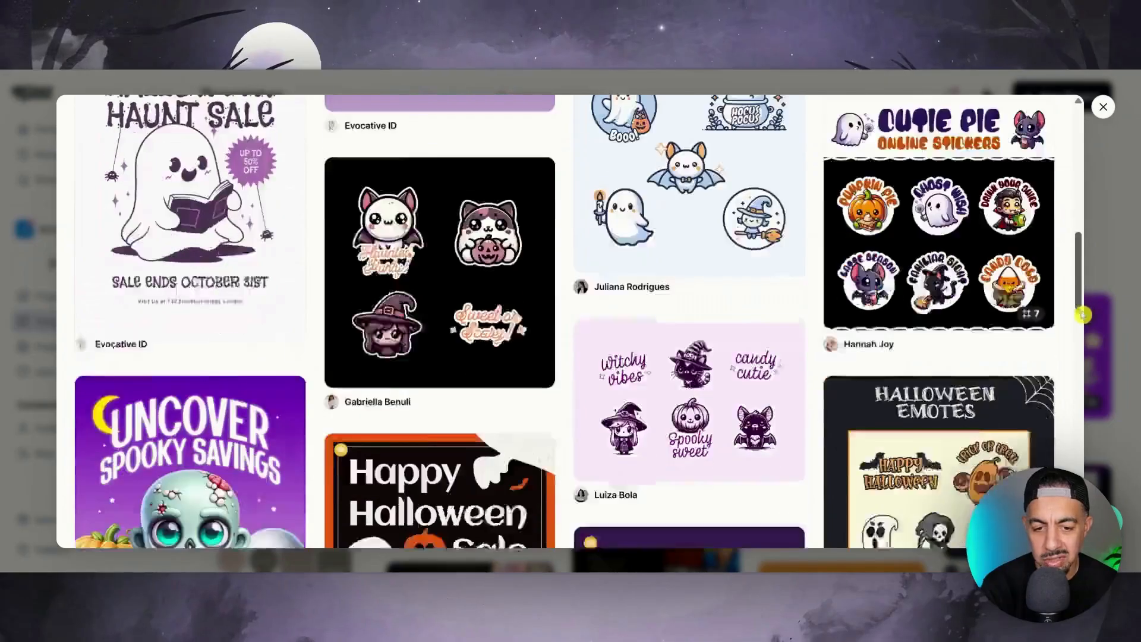
pyautogui.moveTo(1079, 320); pyautogui.dragTo(1074, 383)
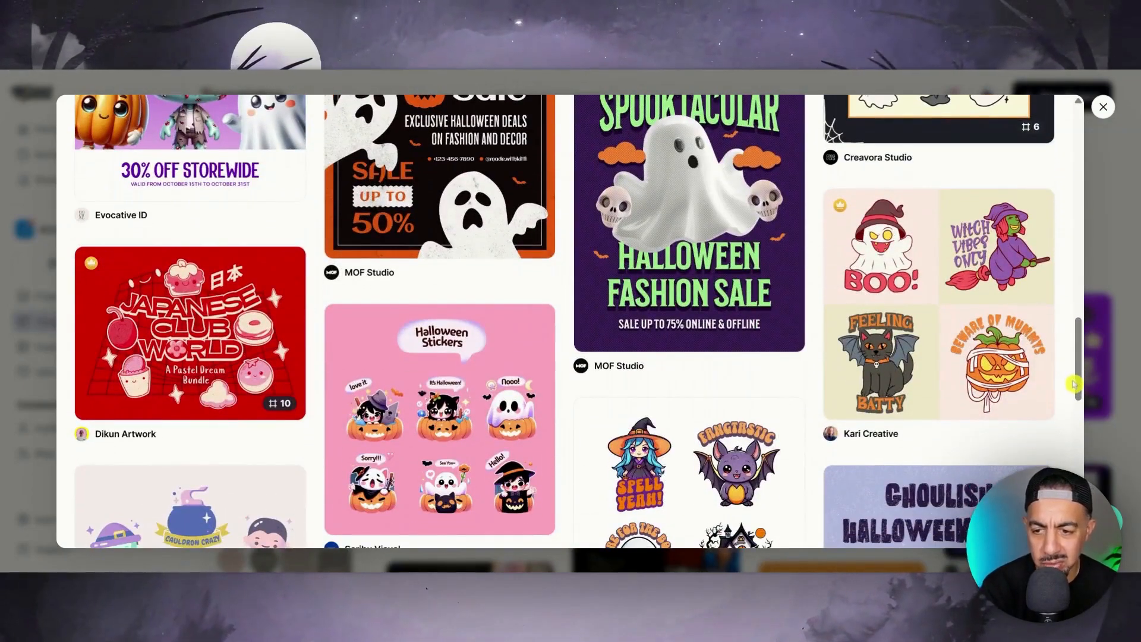
pyautogui.moveTo(1079, 384); pyautogui.dragTo(1079, 269)
pyautogui.moveTo(680, 293)
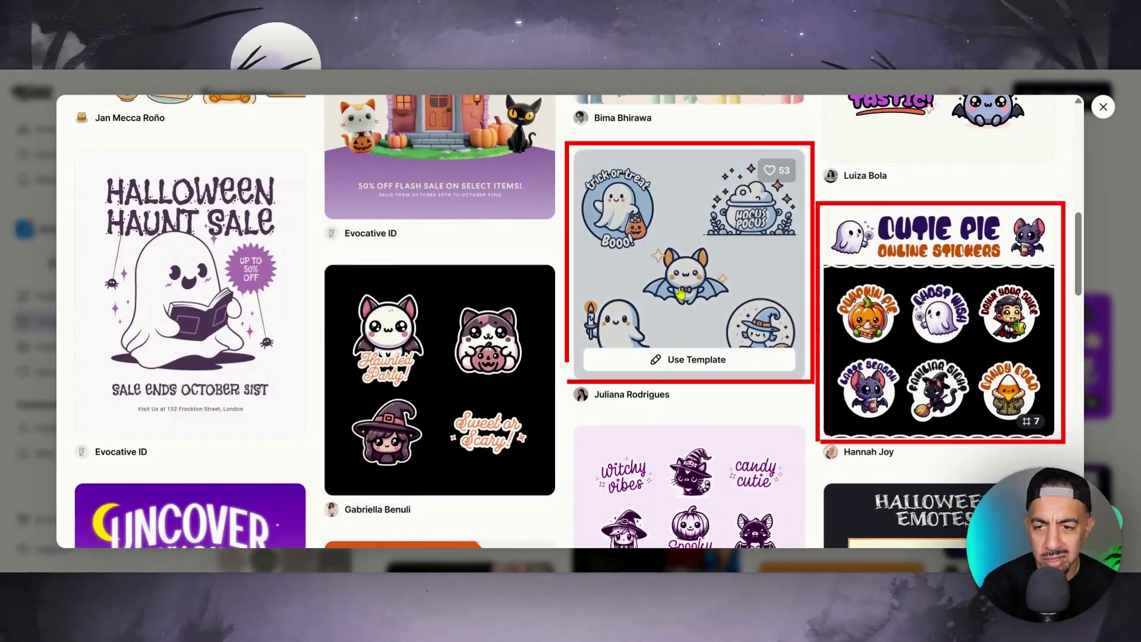
pyautogui.moveTo(1082, 258)
pyautogui.mouseDown()
pyautogui.moveTo(1081, 202)
pyautogui.moveTo(1077, 279)
pyautogui.mouseUp()
pyautogui.click(668, 271)
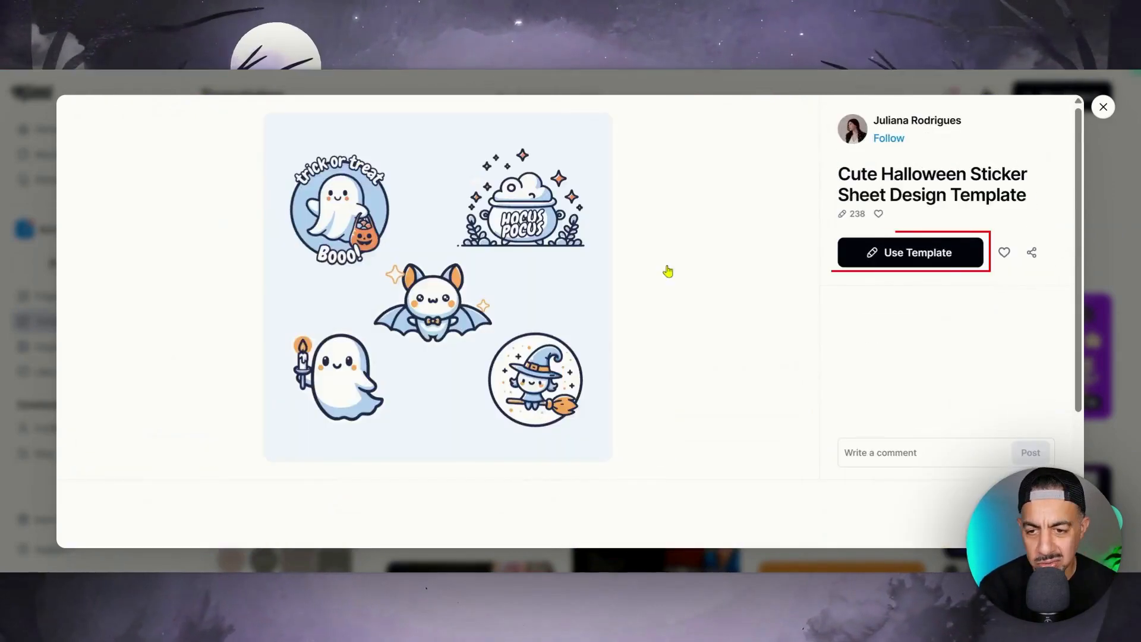
pyautogui.click(878, 252)
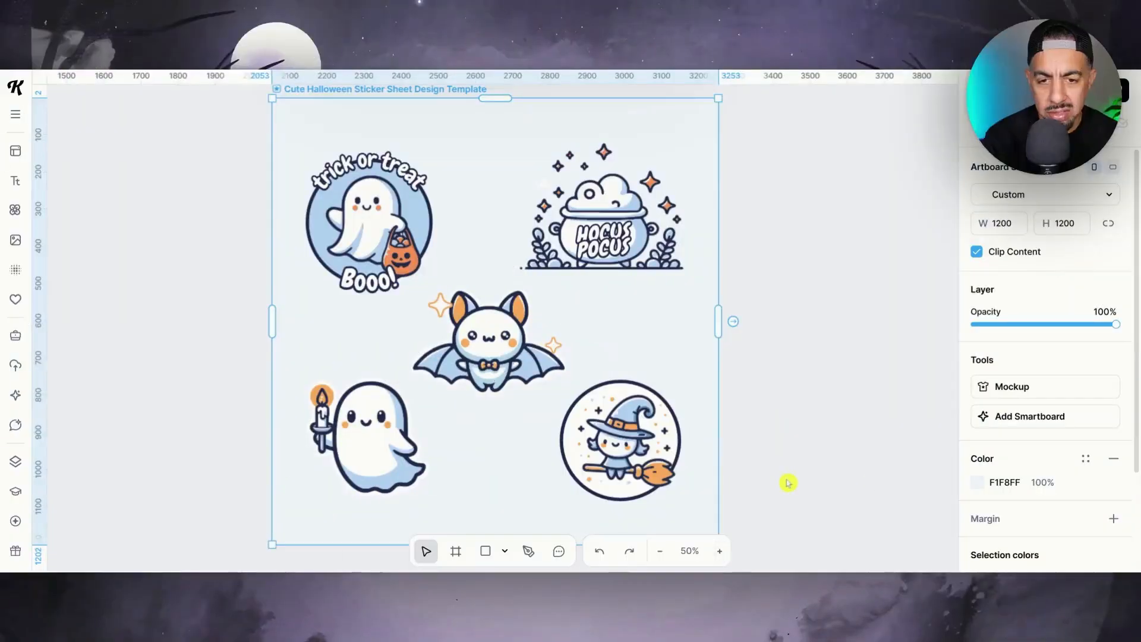
# Step: Add a Smartboard linked to the Halloween sticker artboard and generate it with the prompt "create christmas version designs"
pyautogui.click(788, 482)
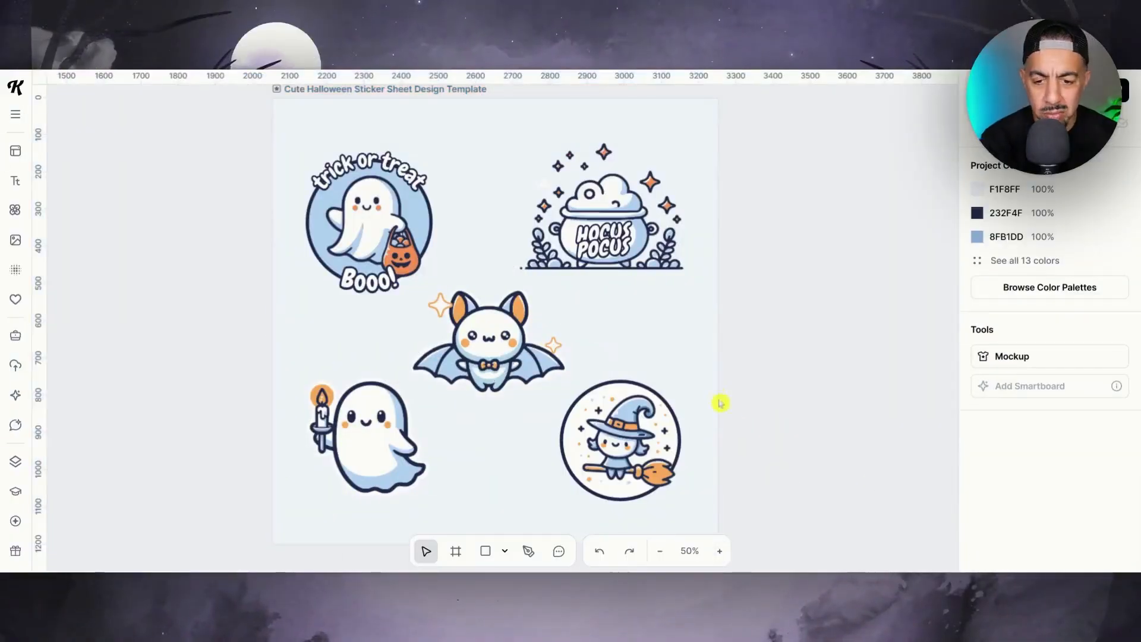
pyautogui.click(659, 551)
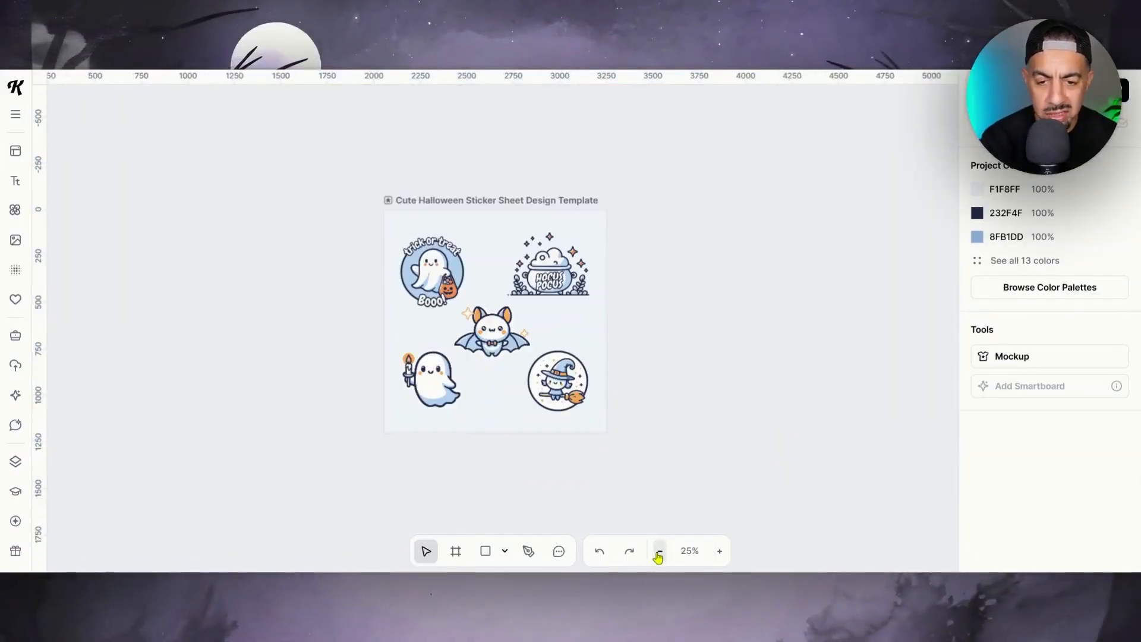
pyautogui.click(719, 551)
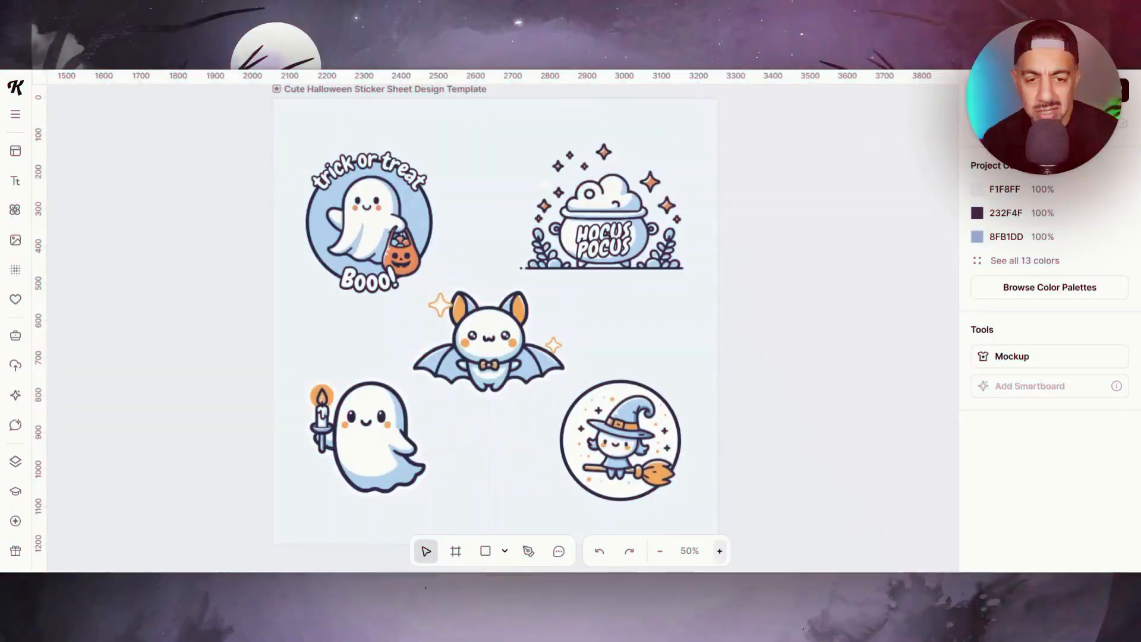
pyautogui.click(359, 90)
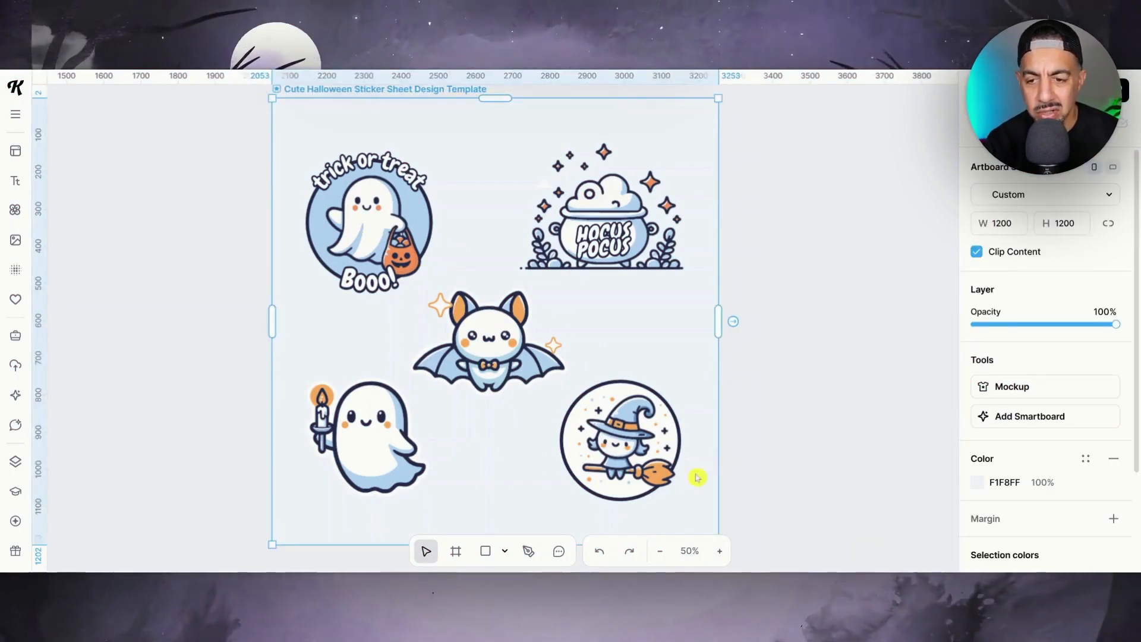
pyautogui.click(1002, 423)
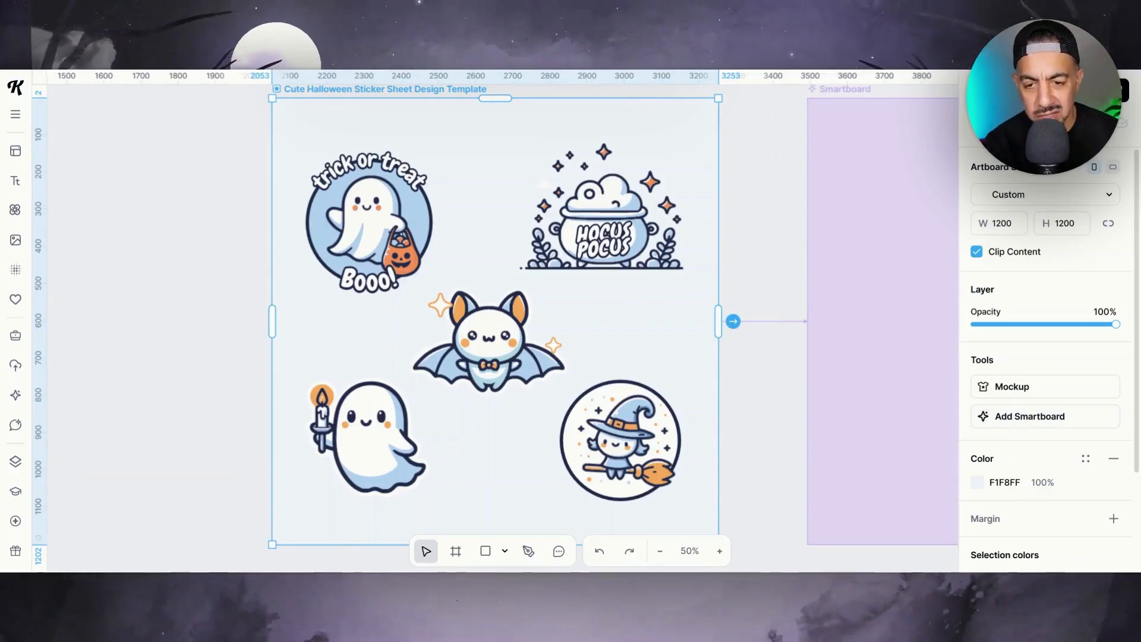
pyautogui.click(733, 322)
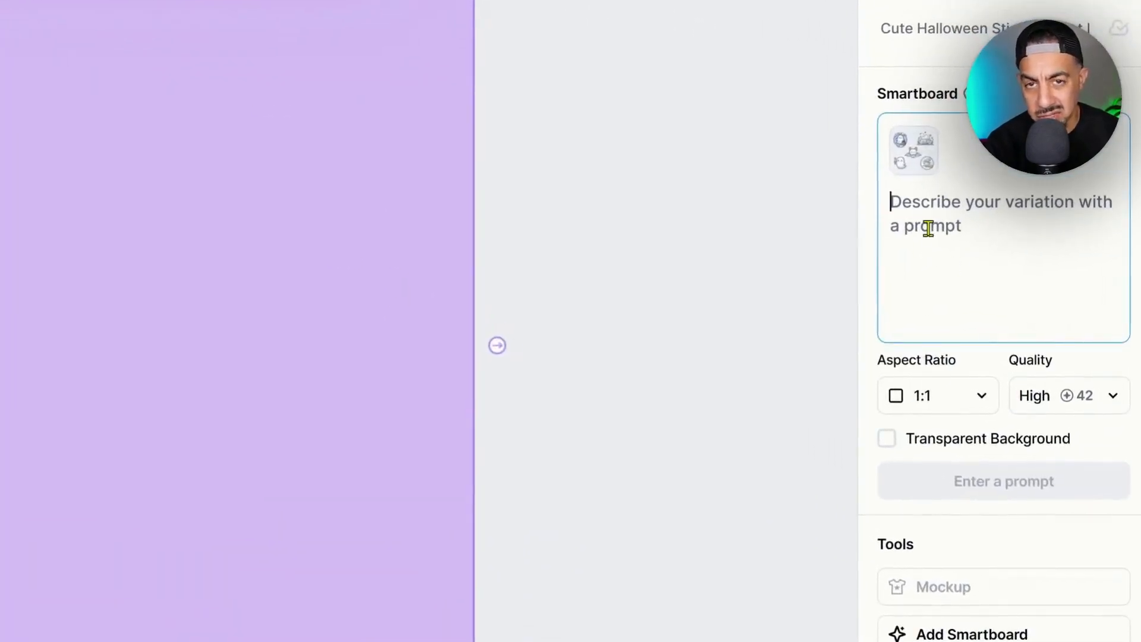
pyautogui.write('create christmas version designs')
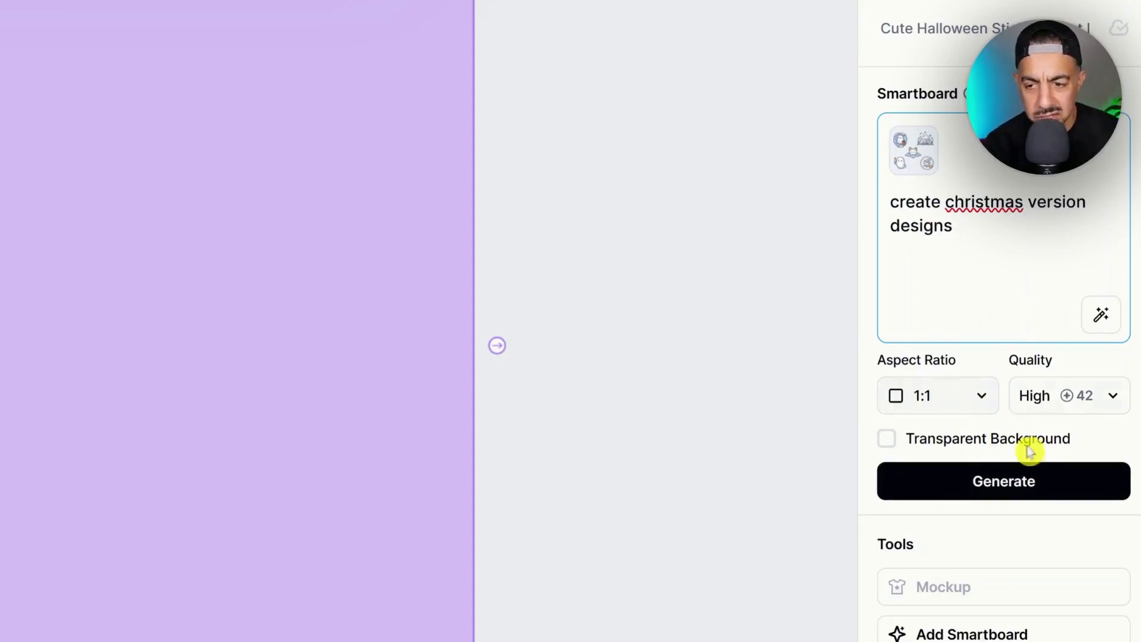
pyautogui.click(1022, 491)
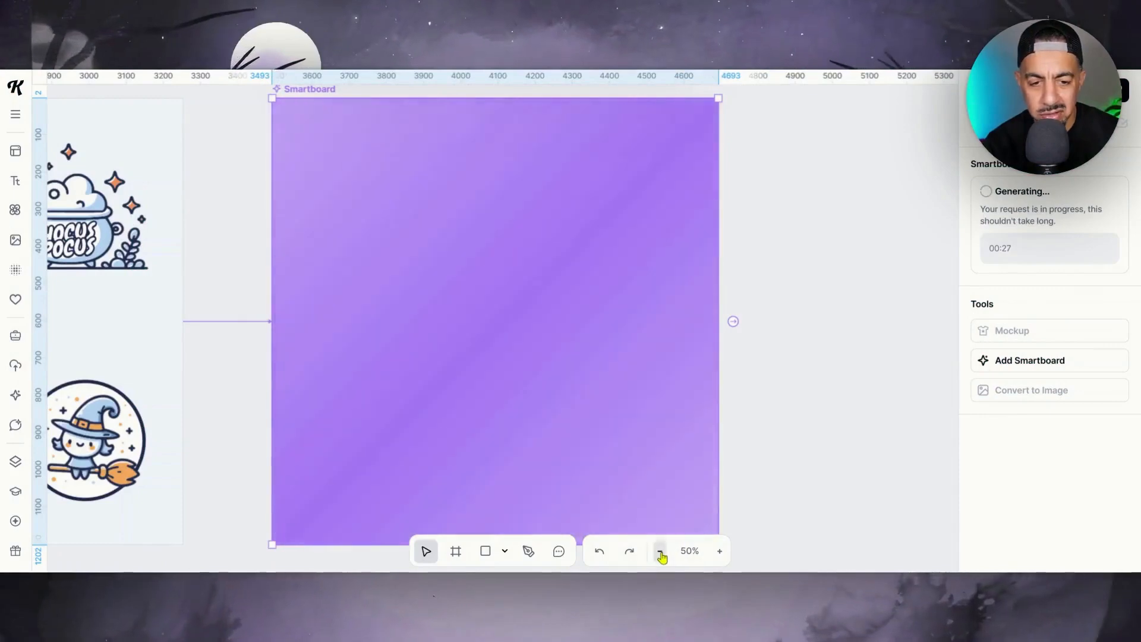
# Step: Place the Halloween sticker artboard and the Christmas Smartboard next to each other with only a narrow gap between them
pyautogui.click(660, 551)
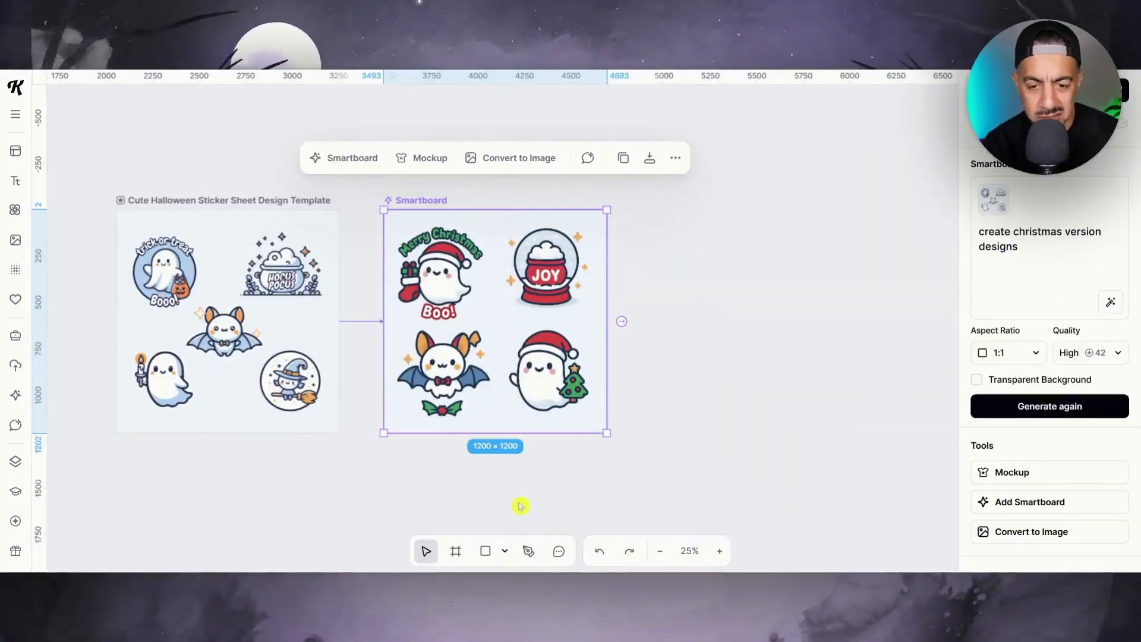
pyautogui.click(719, 551)
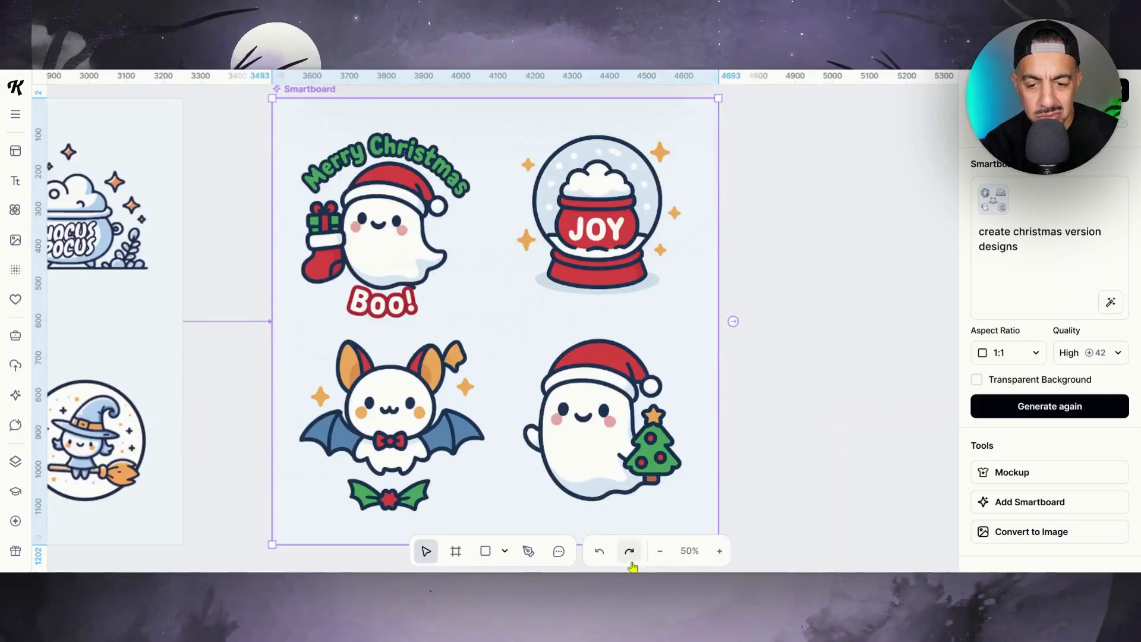
pyautogui.click(660, 559)
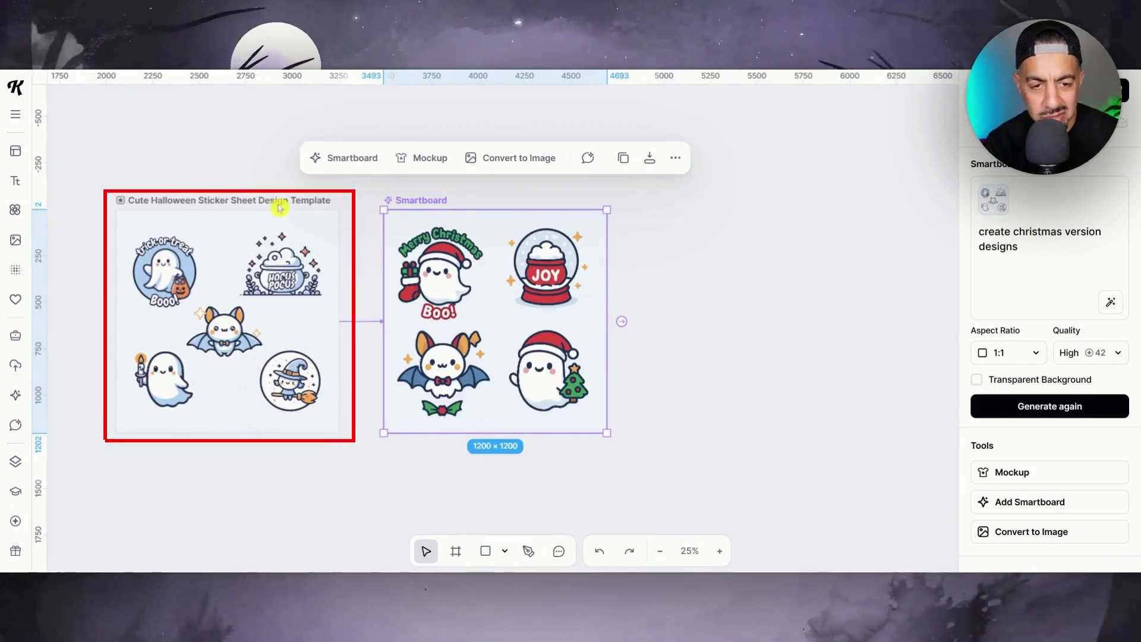
pyautogui.moveTo(252, 202)
pyautogui.mouseDown()
pyautogui.moveTo(292, 199)
pyautogui.moveTo(242, 200)
pyautogui.mouseUp()
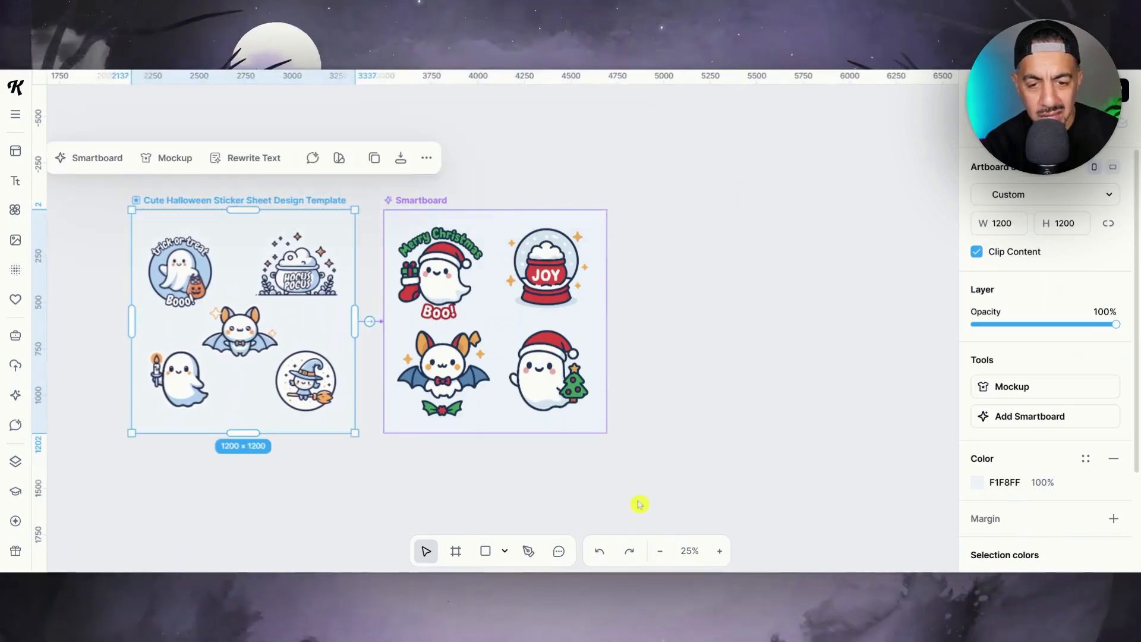
pyautogui.click(719, 551)
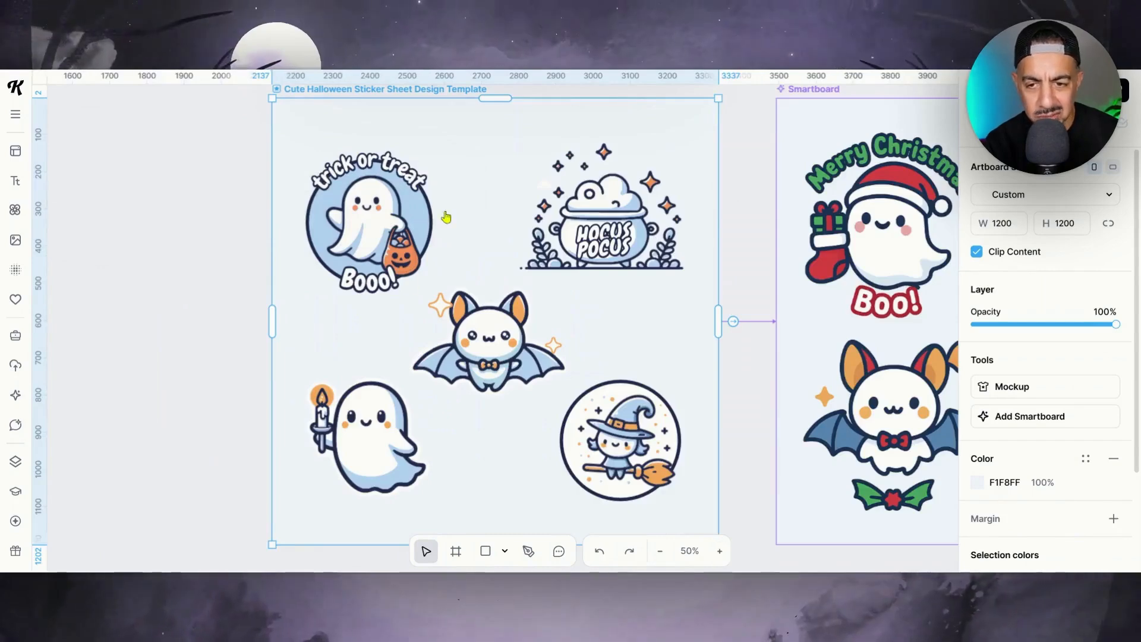
pyautogui.moveTo(423, 89); pyautogui.dragTo(249, 89)
pyautogui.moveTo(793, 89); pyautogui.dragTo(570, 90)
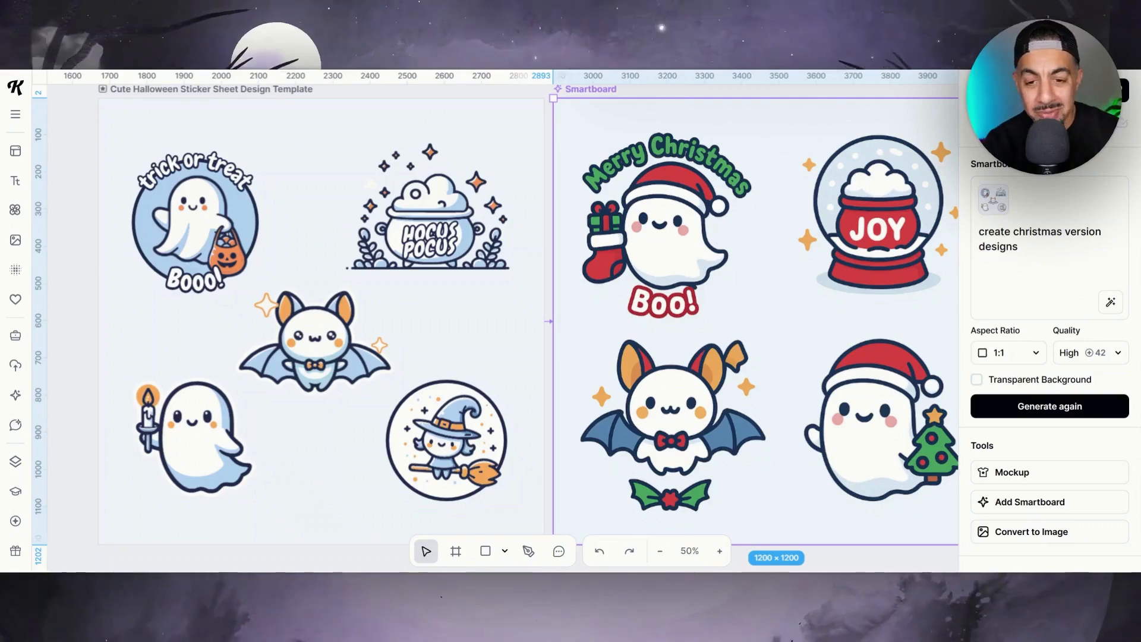
# Step: Add a Smartboard linked to the Christmas designs and generate it with the prompt "create easter theme designs"
pyautogui.click(661, 552)
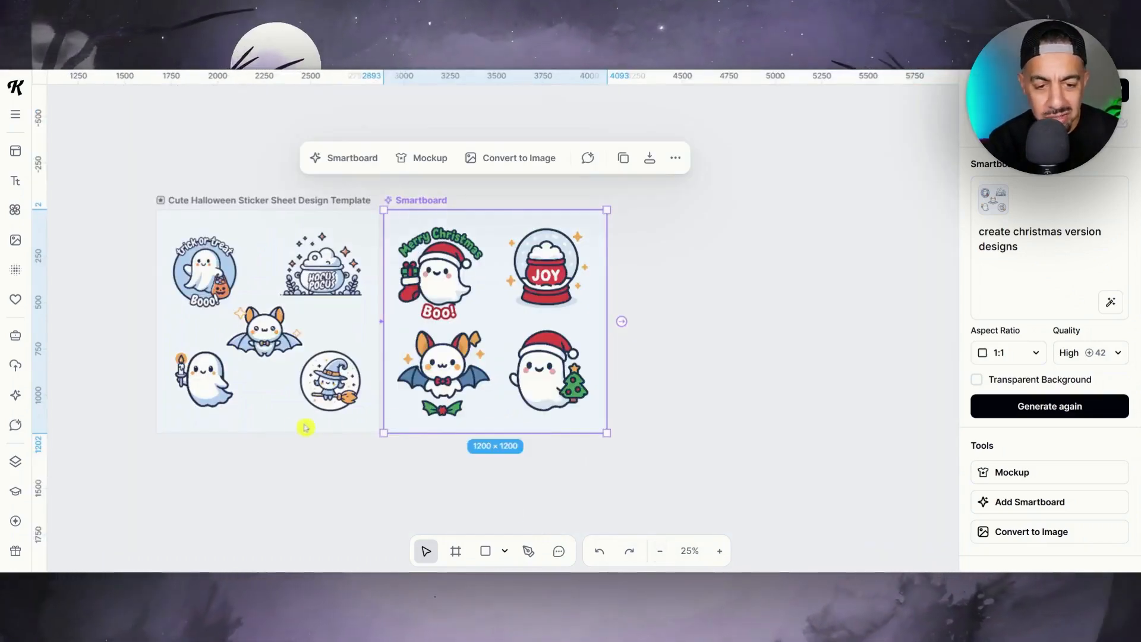
pyautogui.click(210, 200)
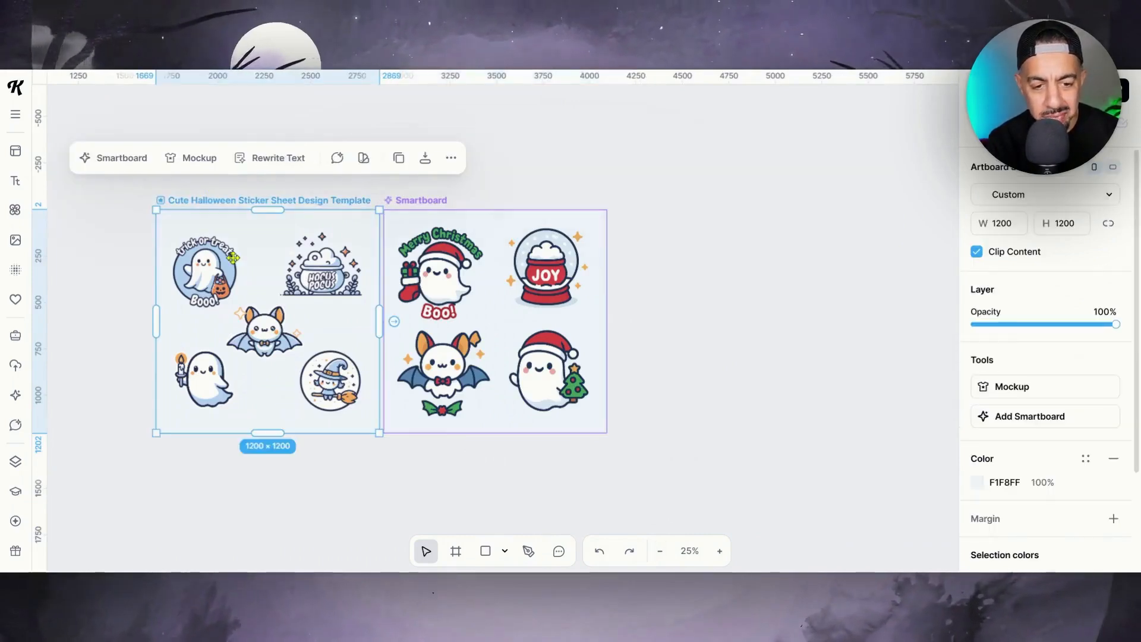
pyautogui.click(422, 200)
pyautogui.click(622, 321)
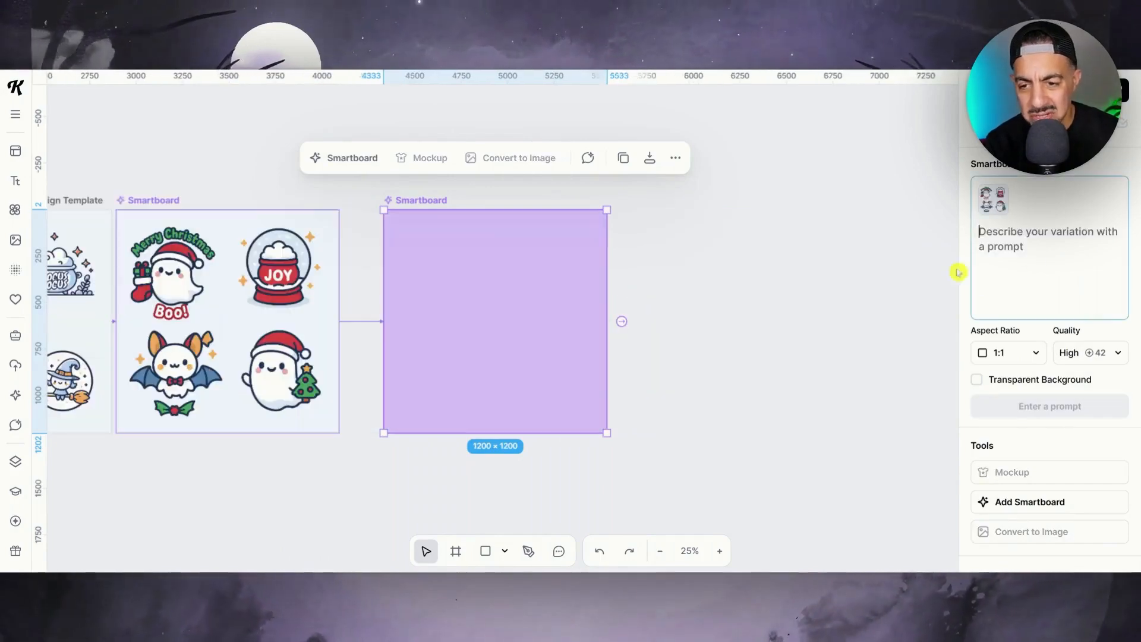
pyautogui.write('create easter theme designs')
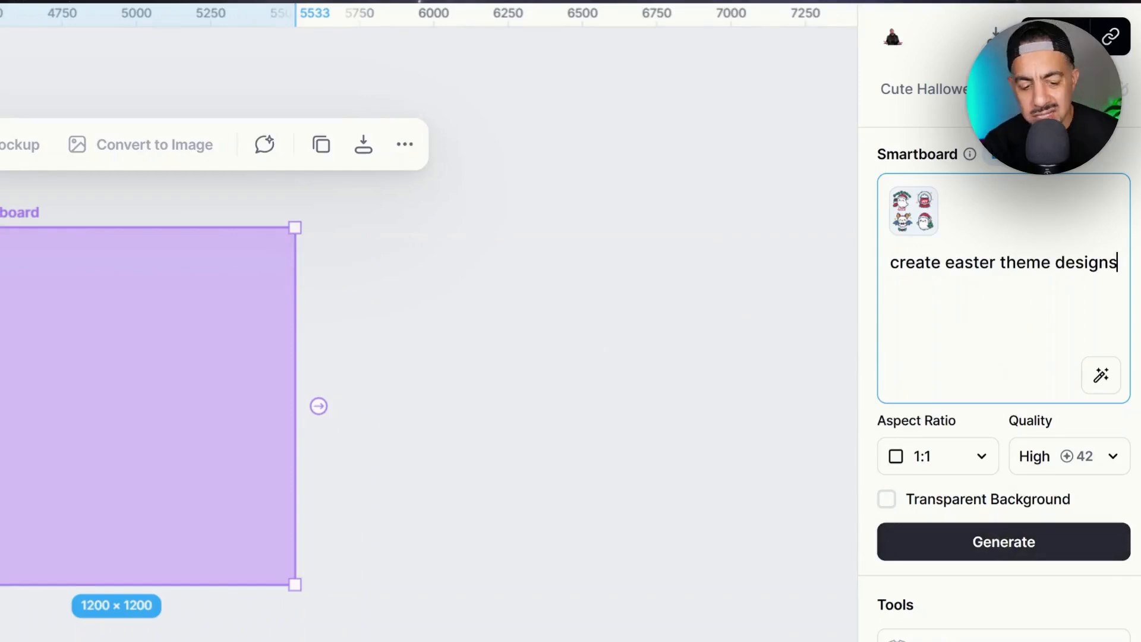
pyautogui.click(1005, 542)
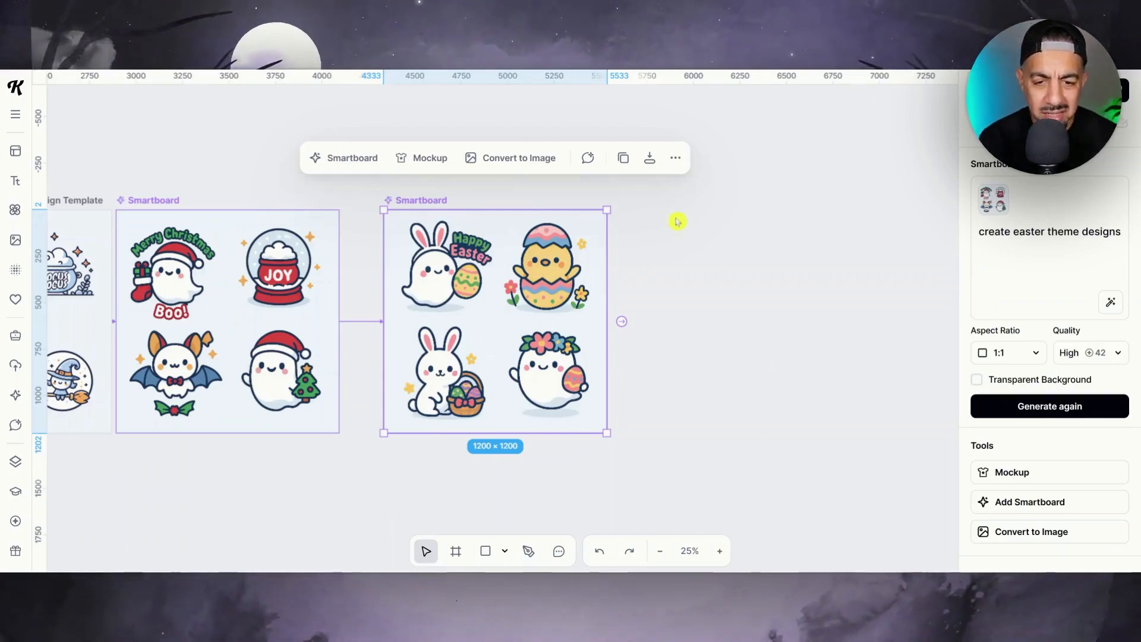
# Step: Rearrange the Halloween, Christmas and Easter boards into one row with narrow gaps between them
pyautogui.moveTo(502, 219); pyautogui.dragTo(475, 222)
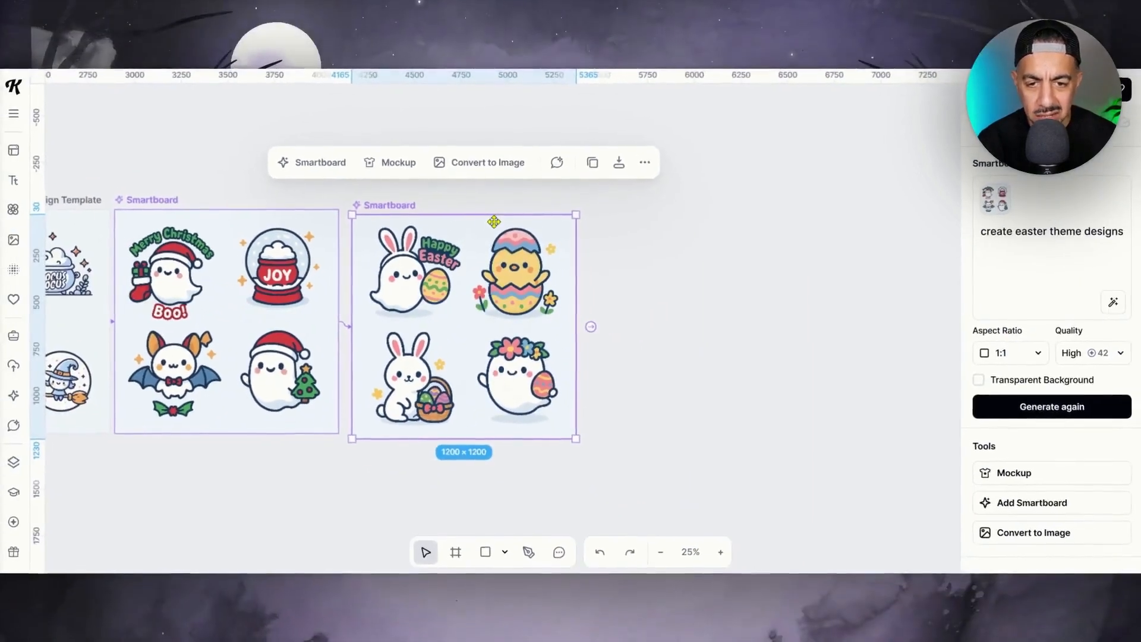
pyautogui.moveTo(534, 220); pyautogui.dragTo(777, 216)
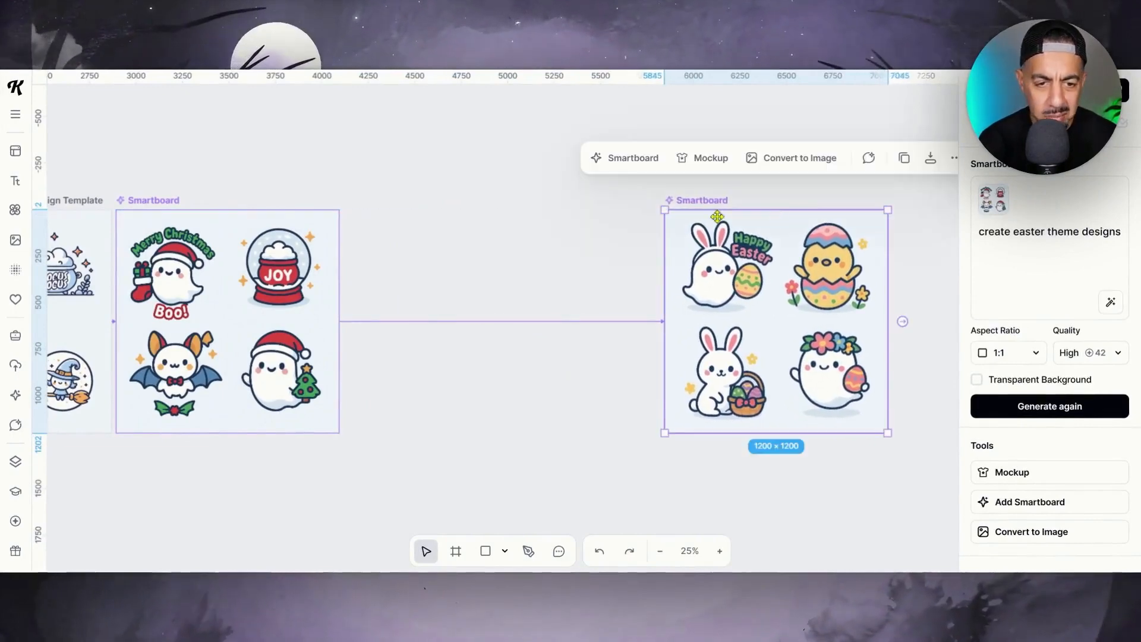
pyautogui.moveTo(237, 220); pyautogui.dragTo(541, 210)
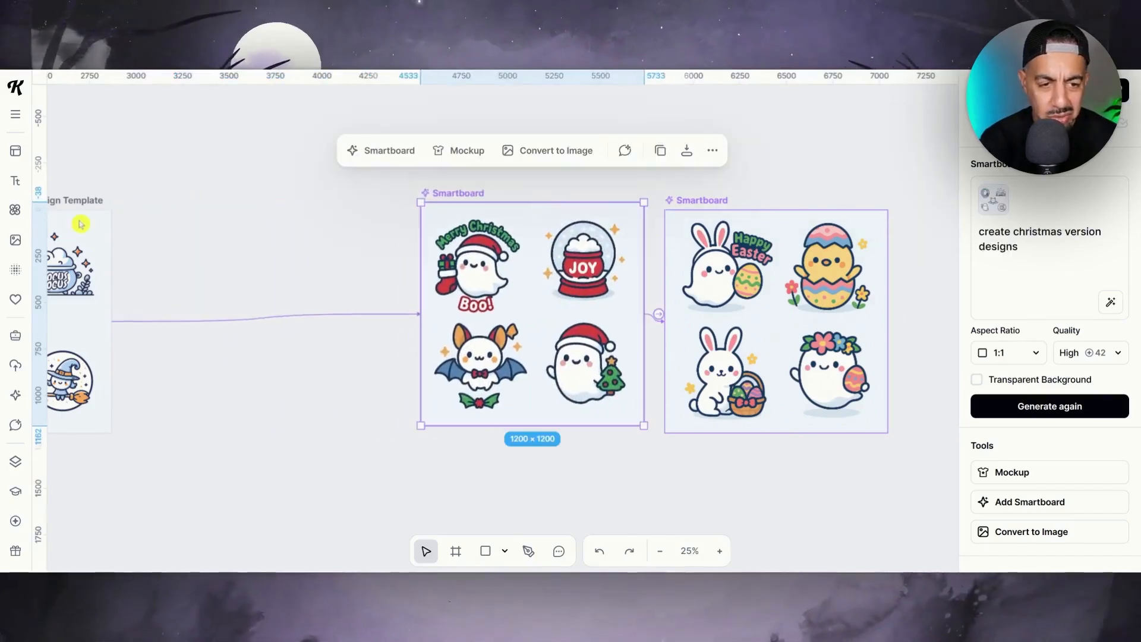
pyautogui.press('Escape')
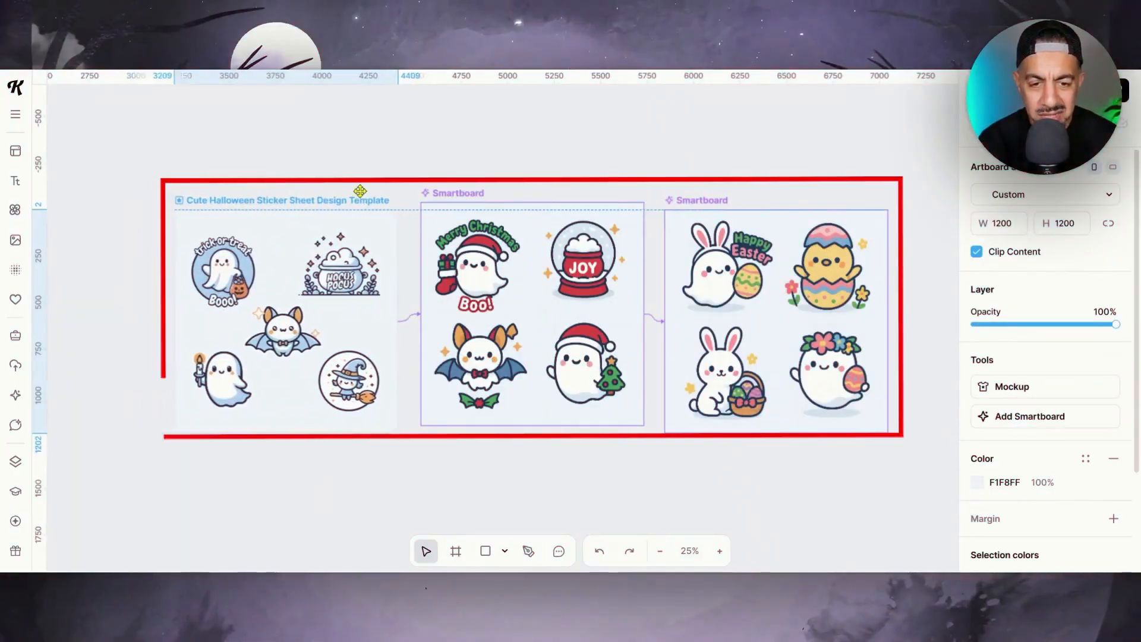
pyautogui.moveTo(360, 191); pyautogui.dragTo(360, 191)
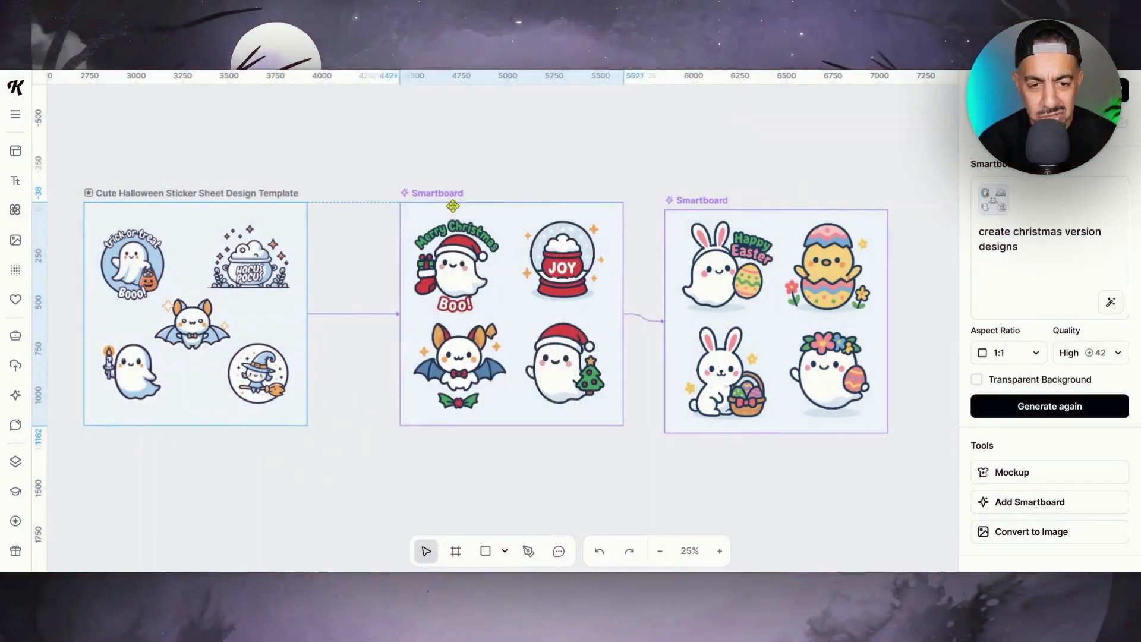
pyautogui.moveTo(484, 205); pyautogui.dragTo(403, 206)
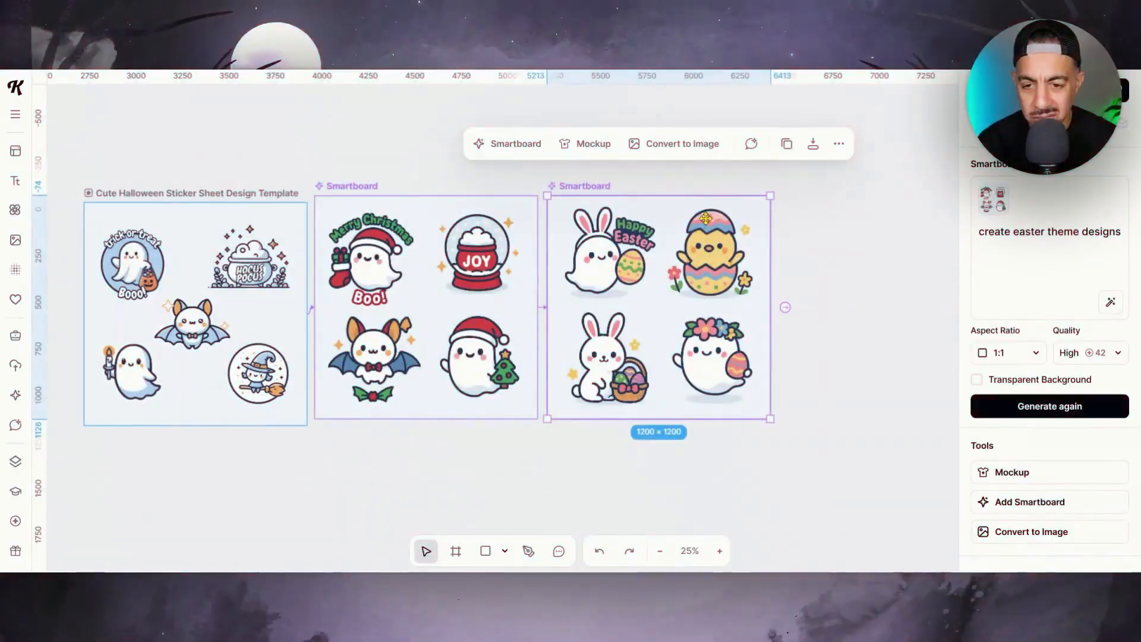
# Step: Add a Smartboard linked to the Easter designs and generate it with the prompt "create valentine designs"
pyautogui.moveTo(784, 309)
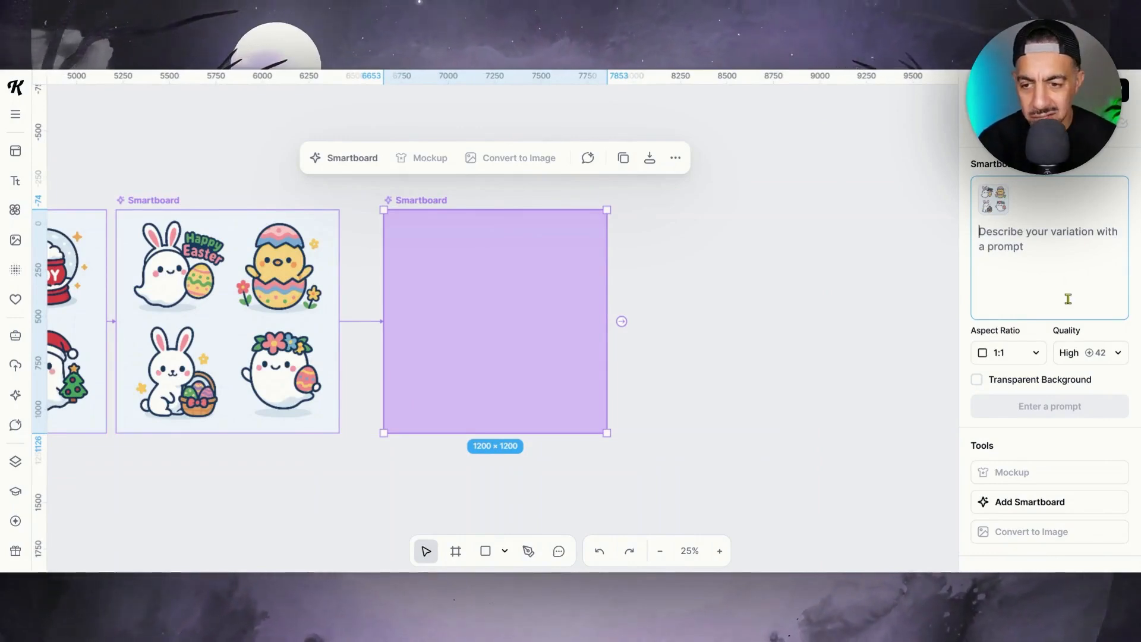
pyautogui.write('create valentine designs')
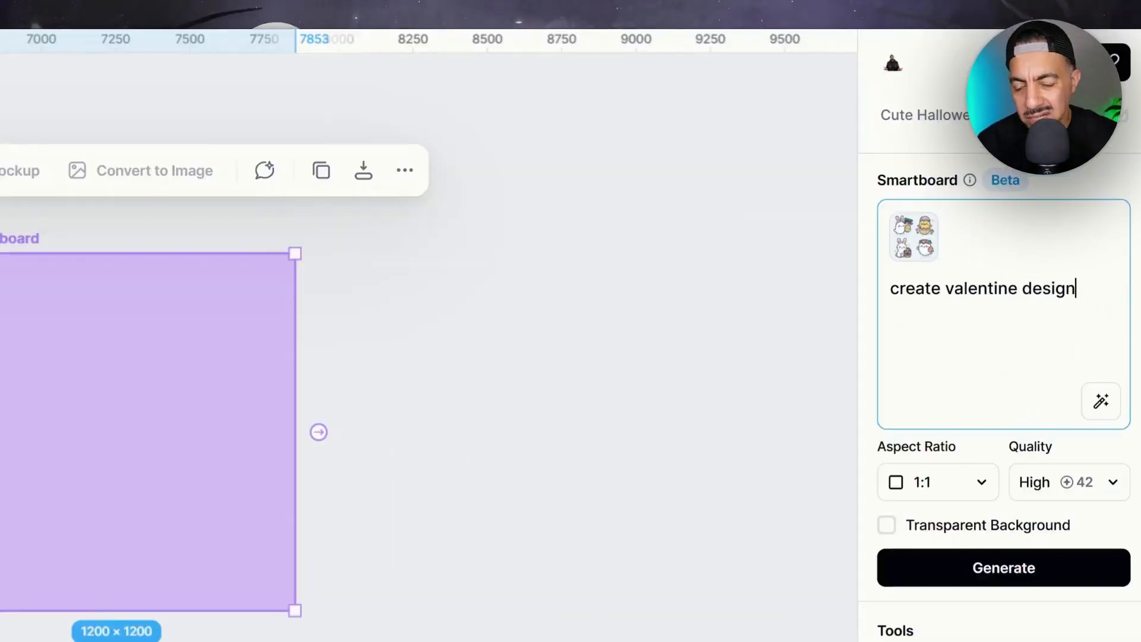
pyautogui.click(1042, 563)
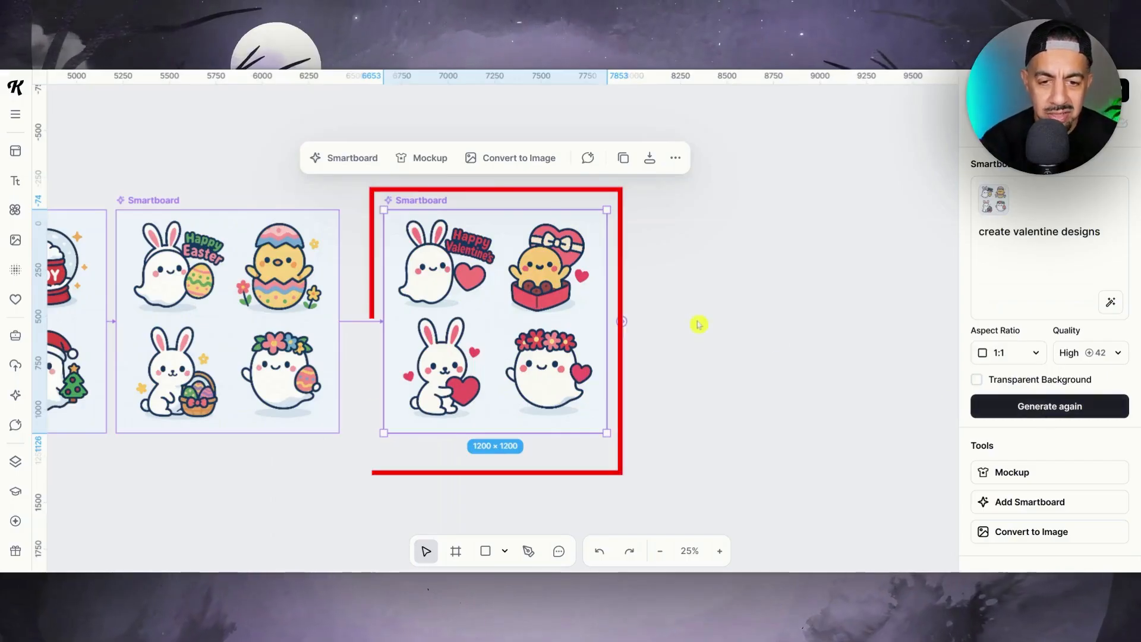
# Step: Rearrange the Halloween, Christmas, Easter and Valentine boards into one row with narrow gaps between them
pyautogui.moveTo(501, 221); pyautogui.dragTo(812, 226)
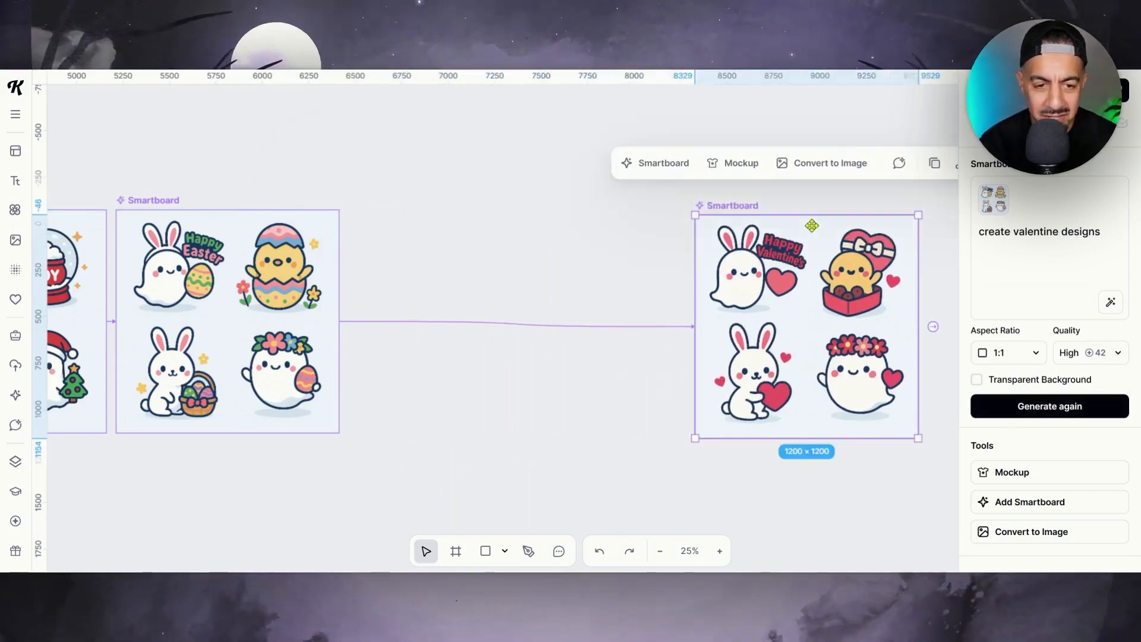
pyautogui.click(231, 223)
pyautogui.moveTo(249, 220); pyautogui.dragTo(580, 229)
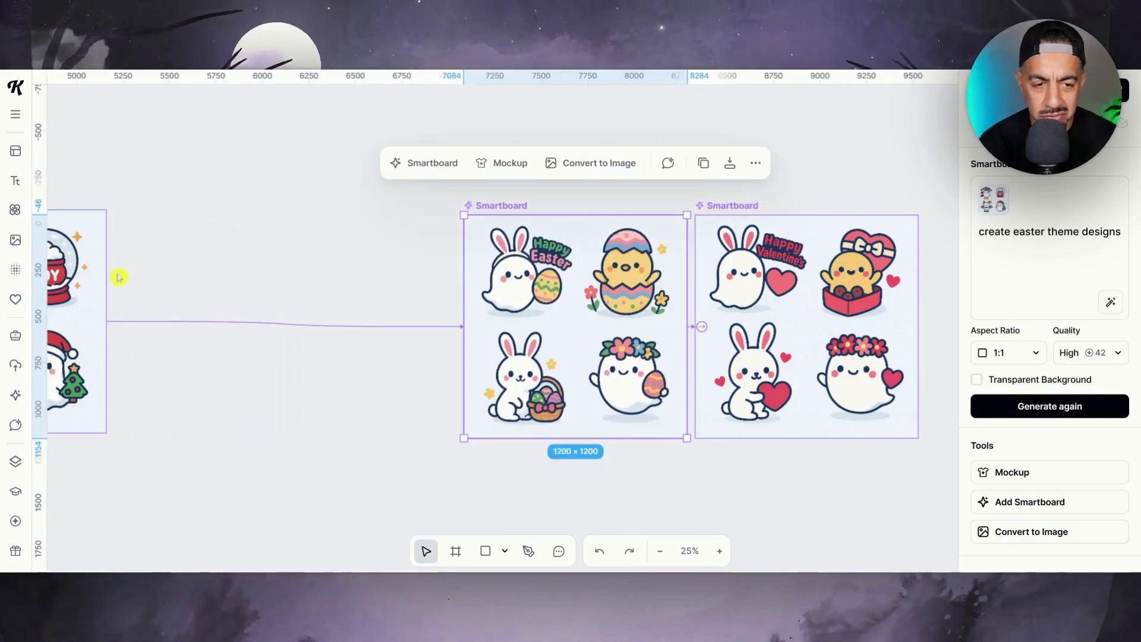
pyautogui.click(82, 220)
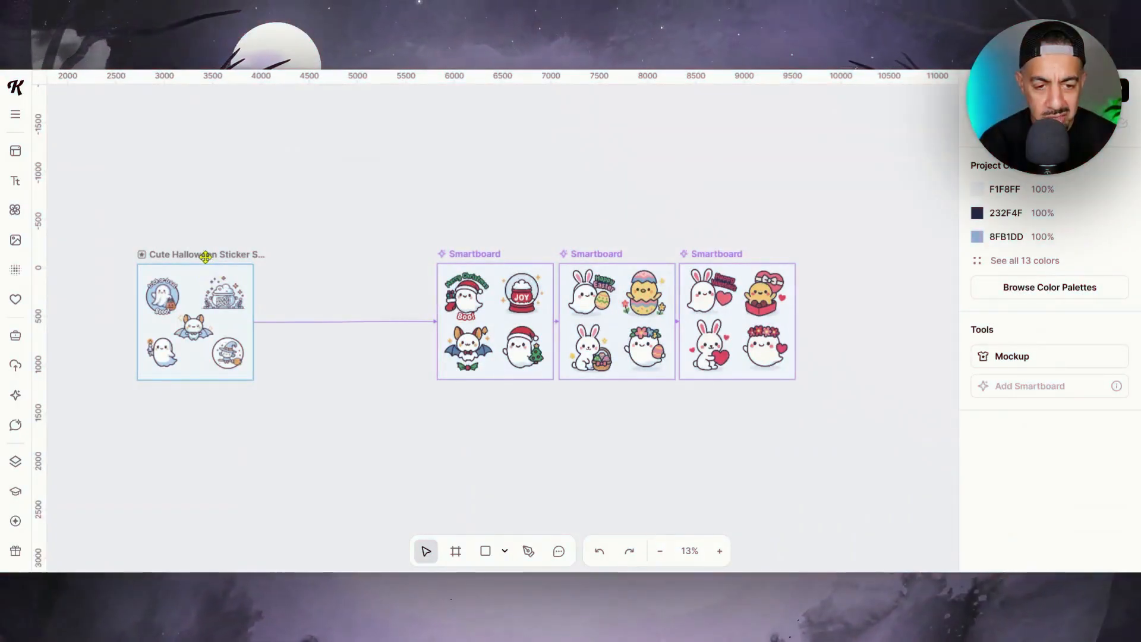
pyautogui.click(205, 257)
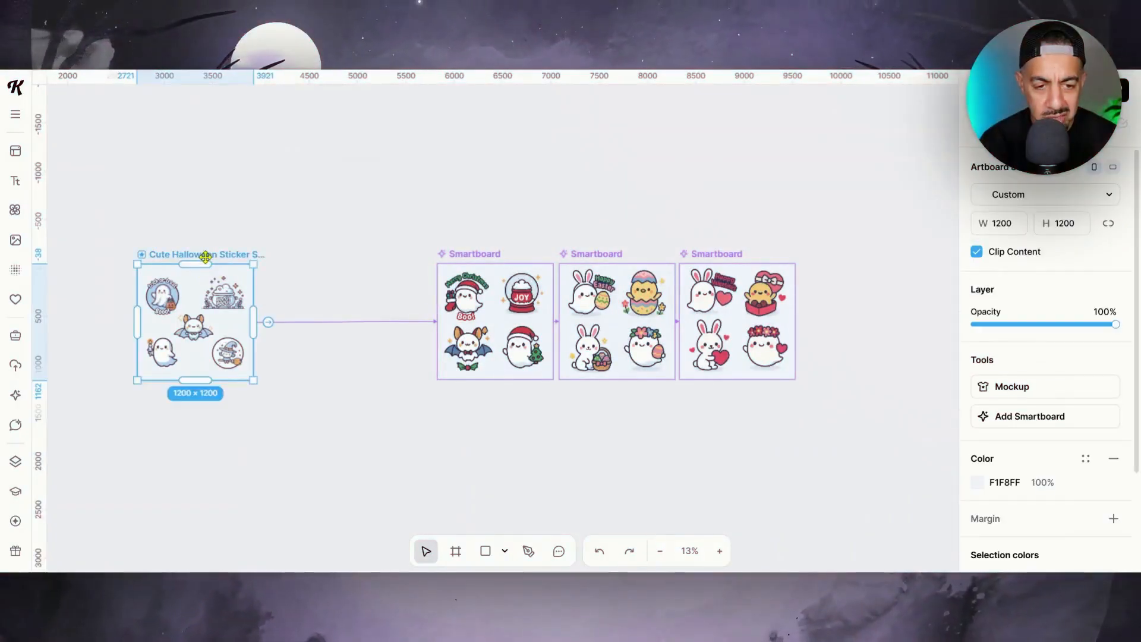
pyautogui.moveTo(259, 269); pyautogui.dragTo(370, 277)
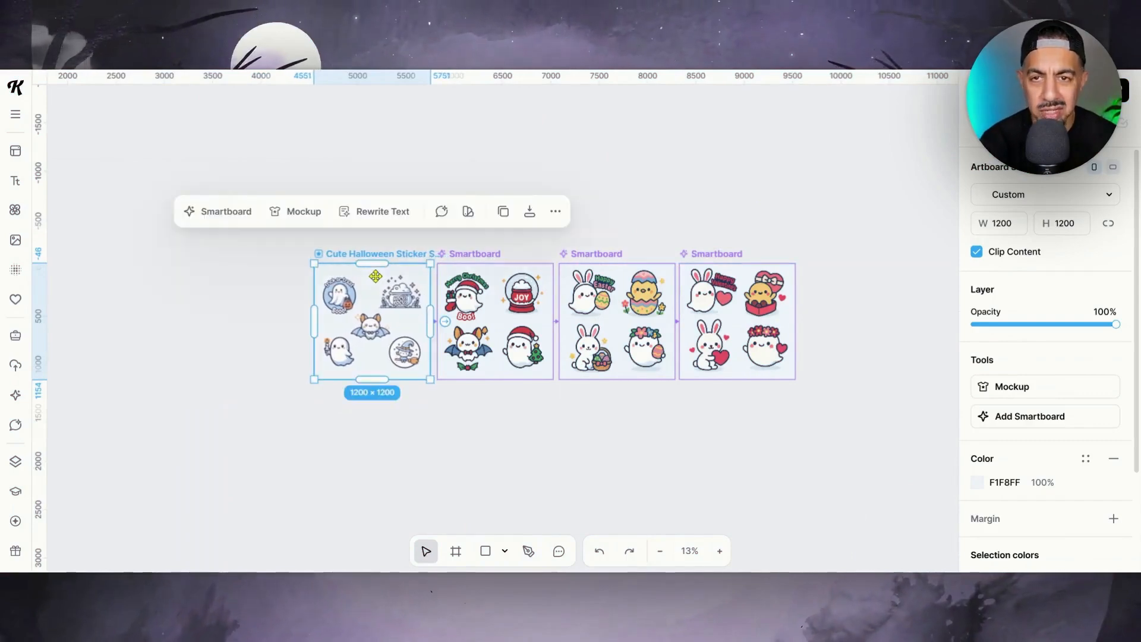
# Step: Select the Christmas Smartboard and examine its export options for size, file format, resolution and background removal without downloading
pyautogui.click(719, 550)
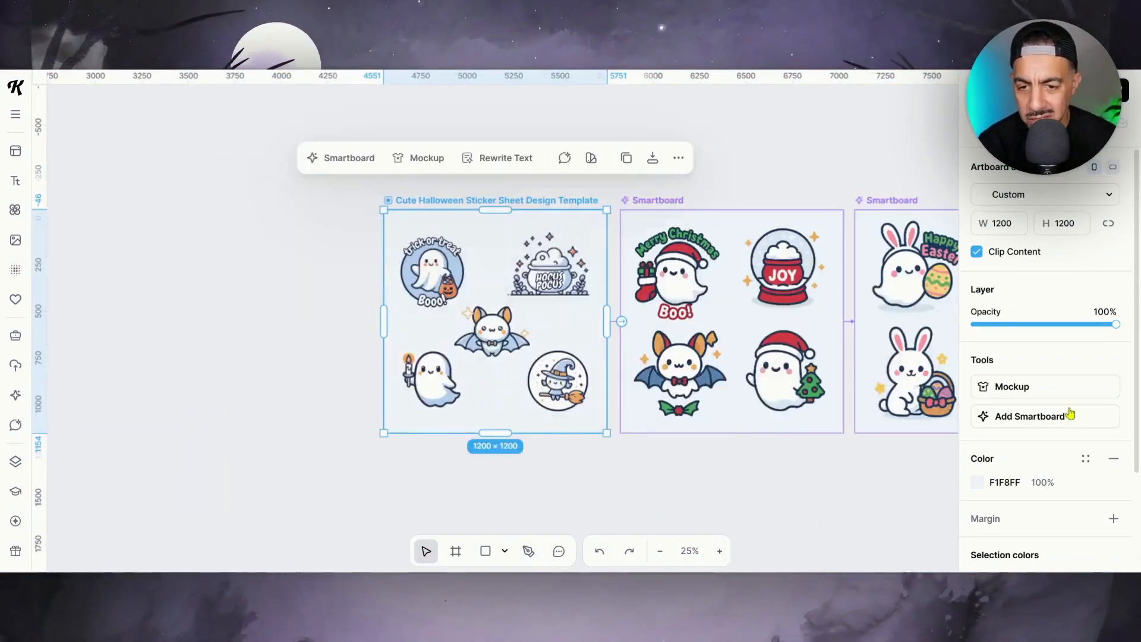
pyautogui.click(735, 223)
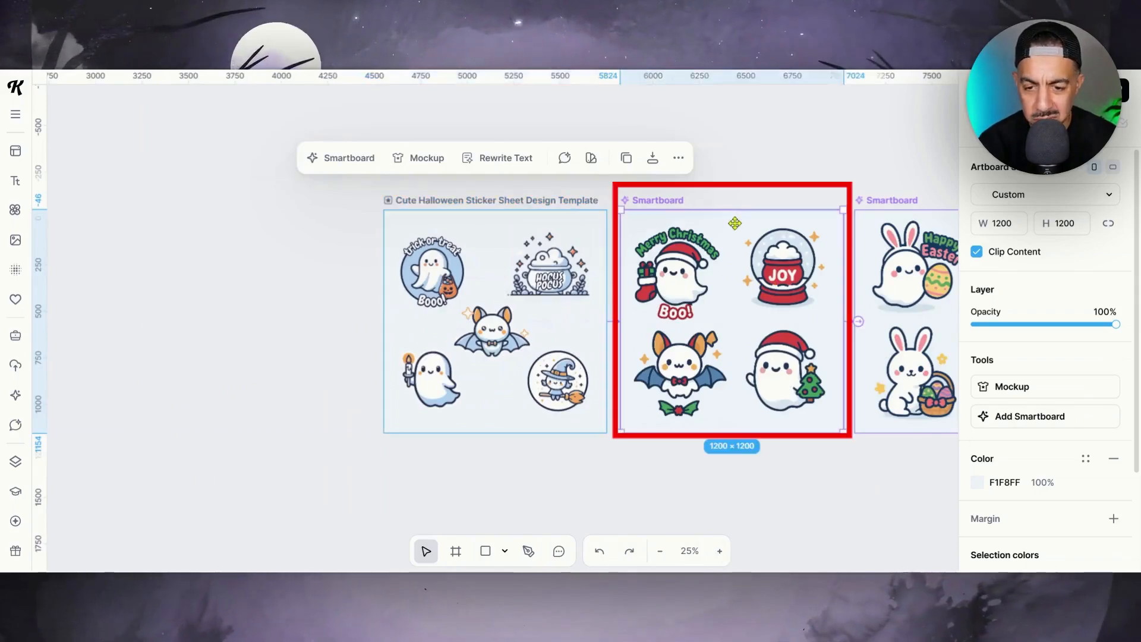
pyautogui.click(720, 551)
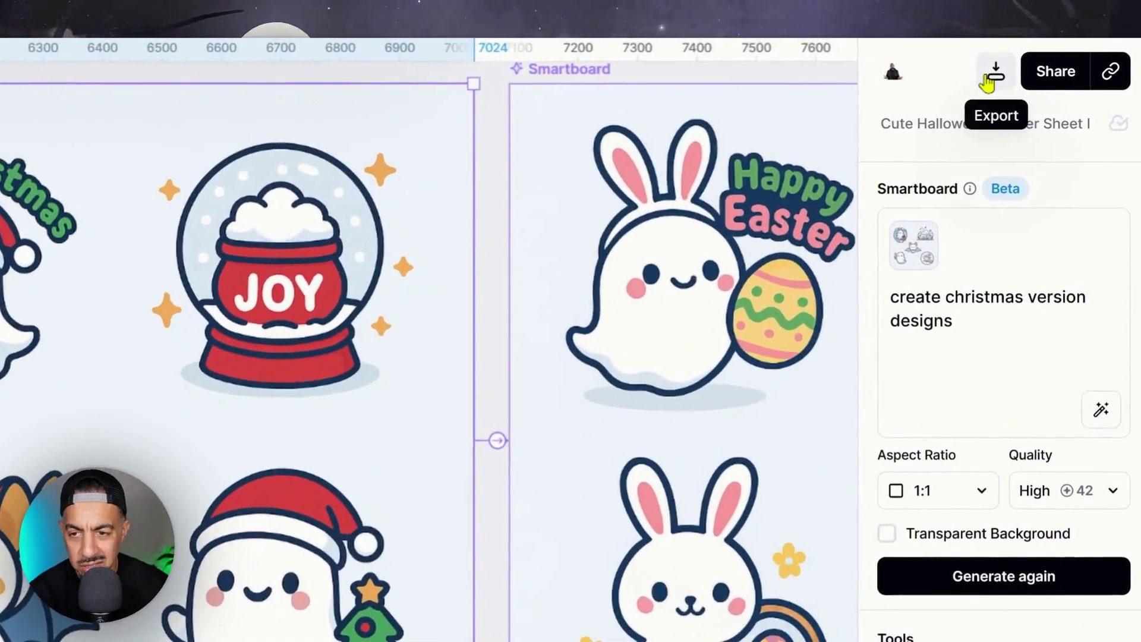
pyautogui.click(994, 74)
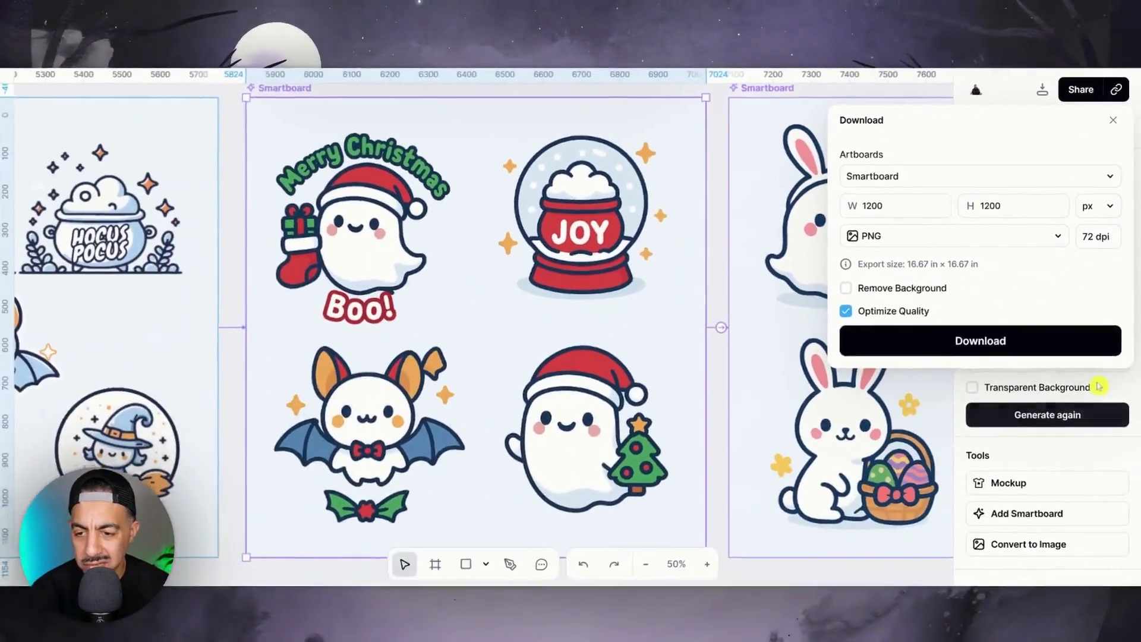
pyautogui.click(1083, 530)
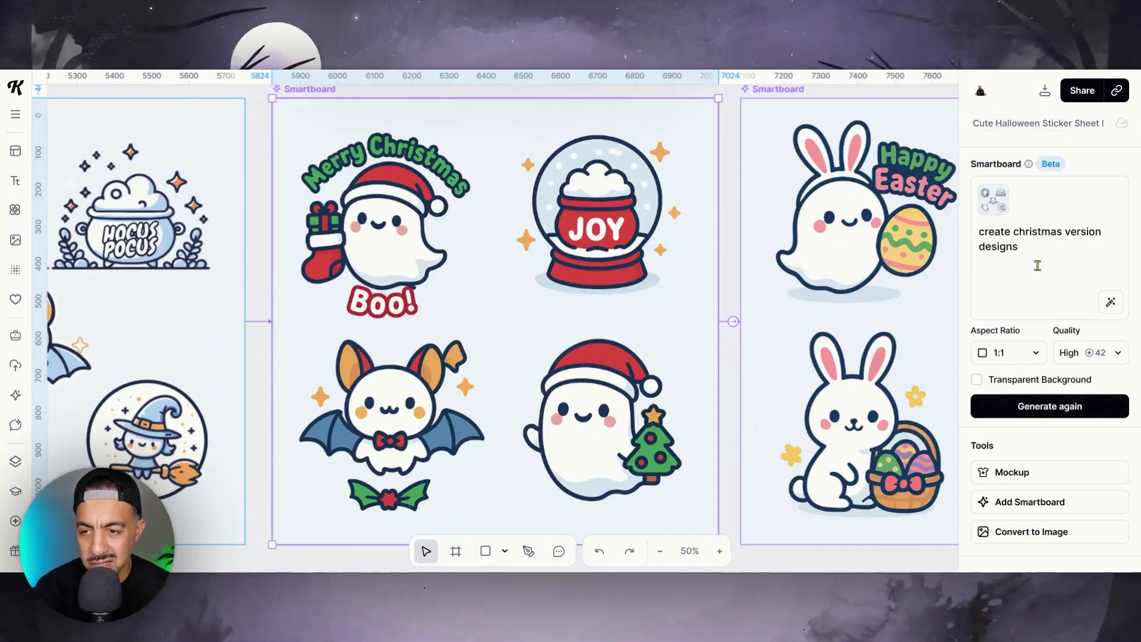
pyautogui.click(1044, 94)
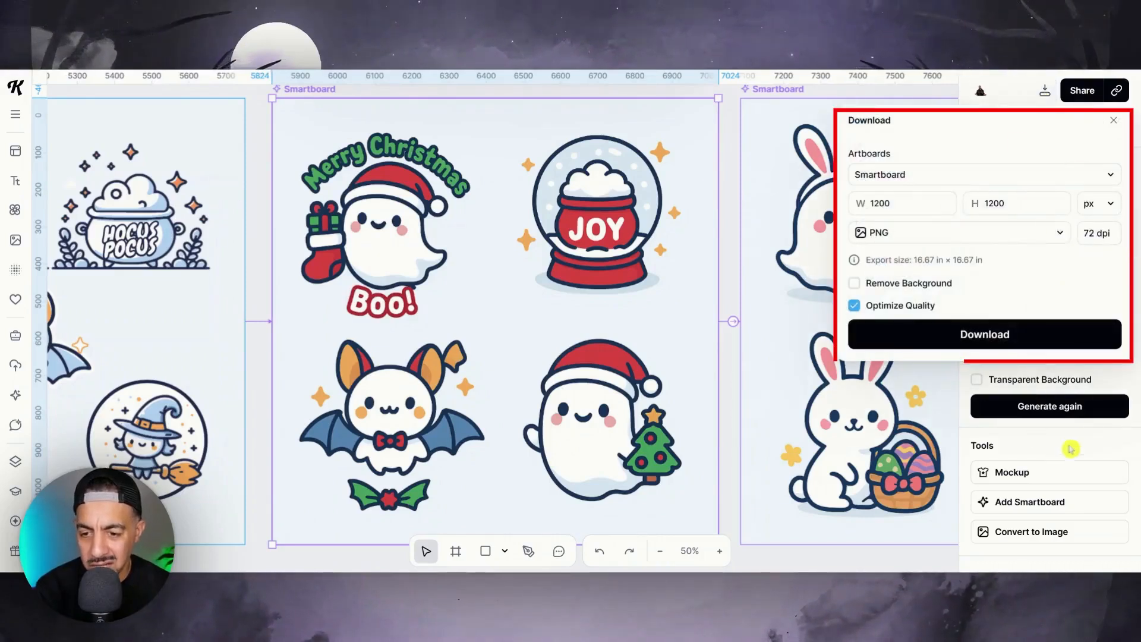
pyautogui.click(1096, 441)
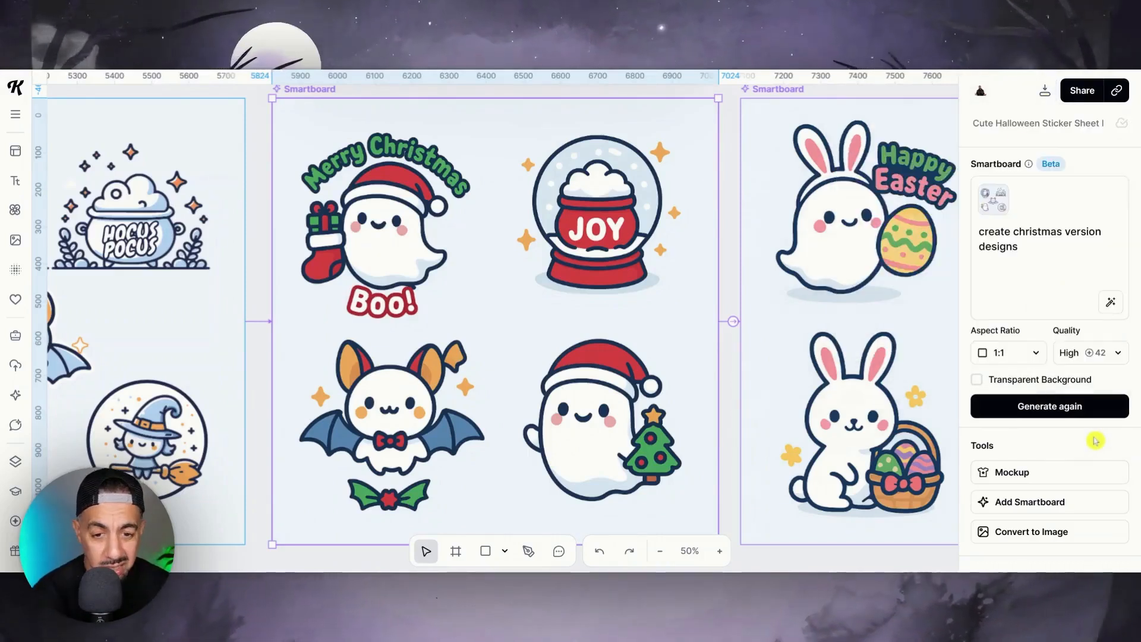